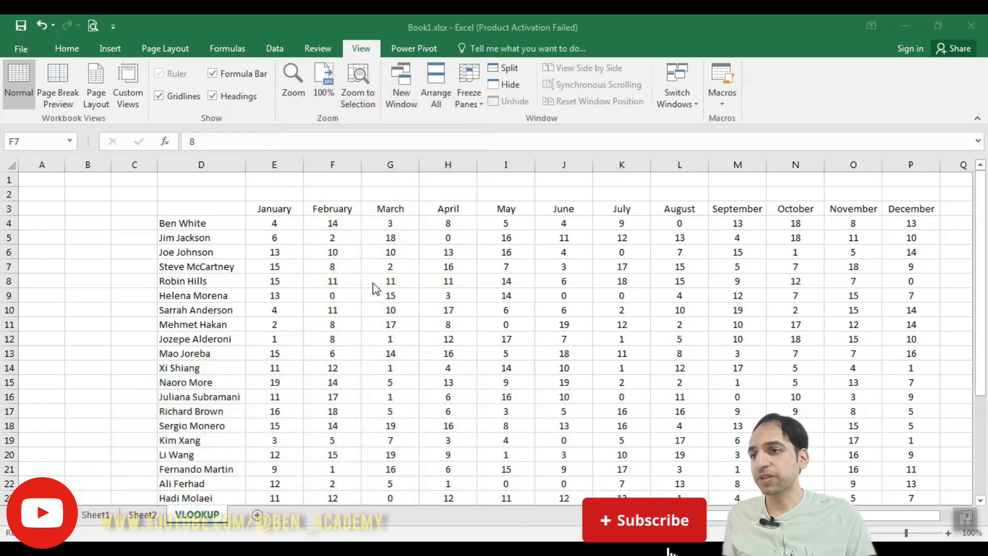
Examine the monthly figures from January to December for all the employees listed in the VLOOKUP sheet
left_click(376, 281)
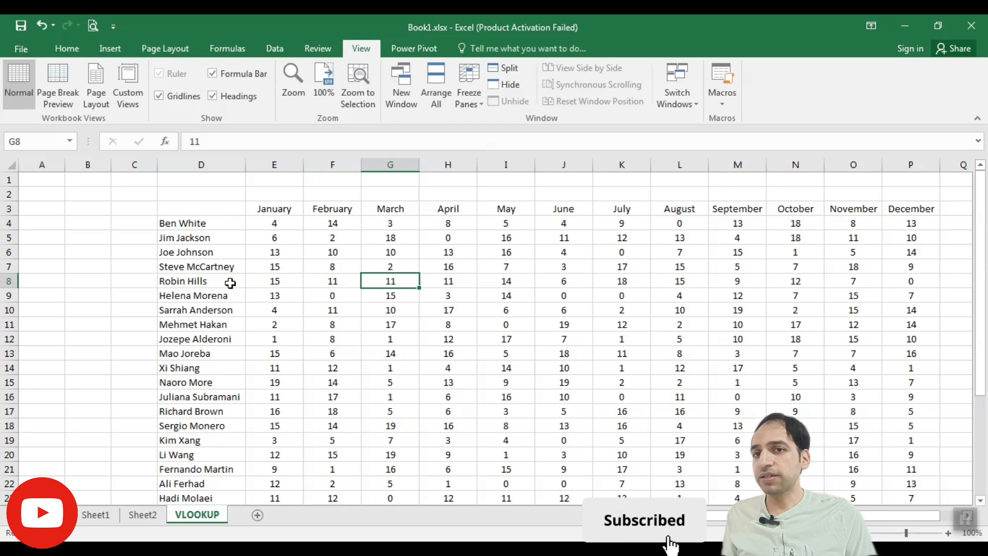
scroll(269, 282, "down", 5)
scroll(269, 283, "up", 5)
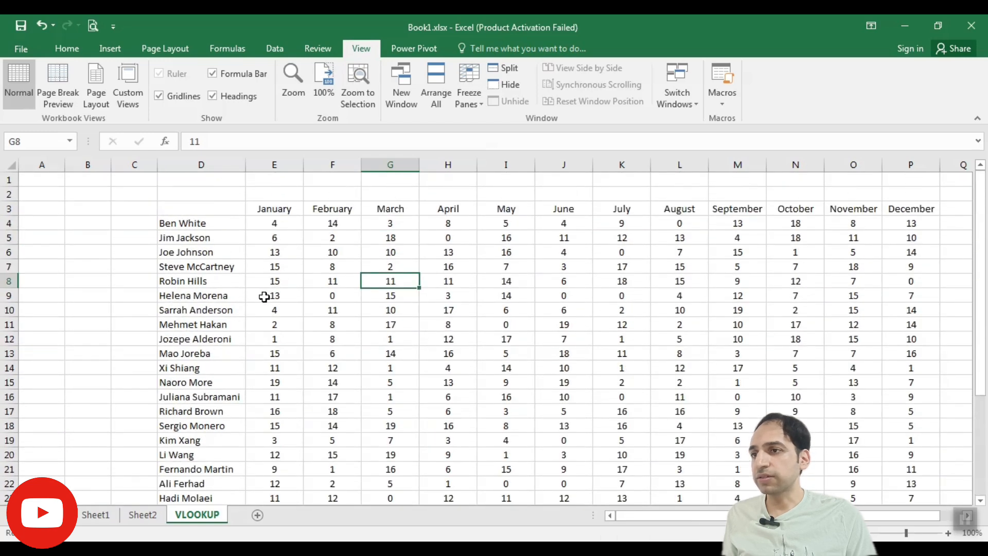
scroll(240, 321, "down", 2)
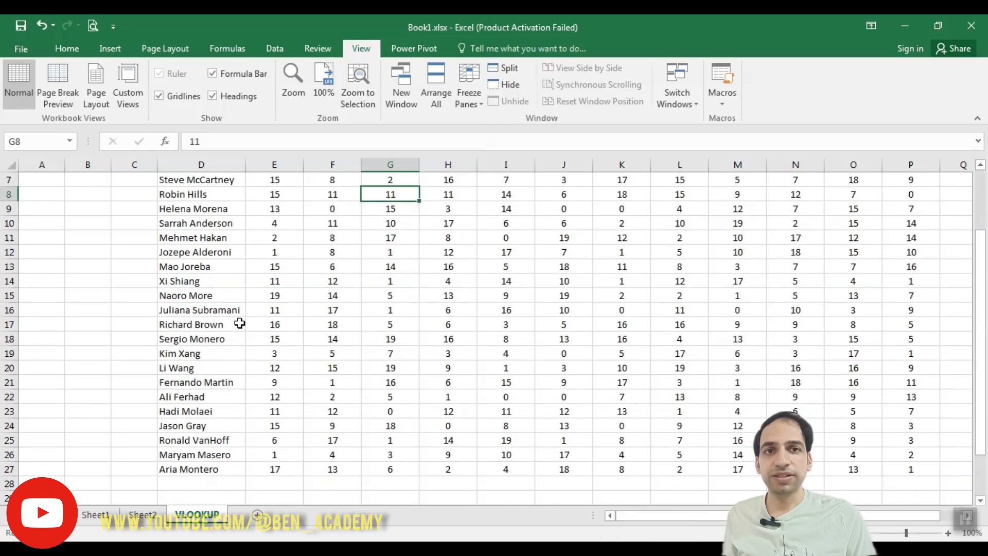
scroll(239, 324, "up", 2)
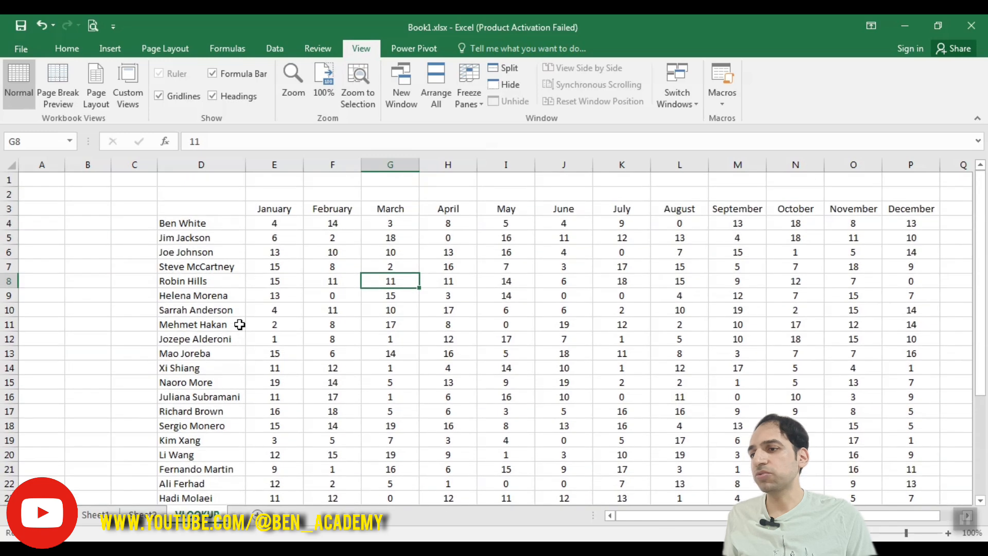
scroll(199, 355, "down", 4)
scroll(205, 377, "up", 4)
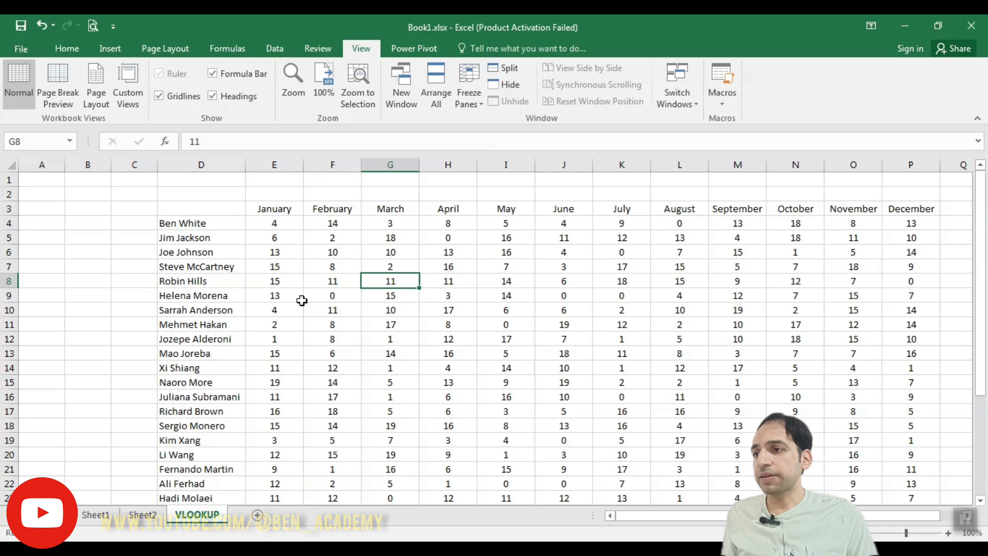
scroll(276, 310, "down", 5)
scroll(277, 312, "up", 5)
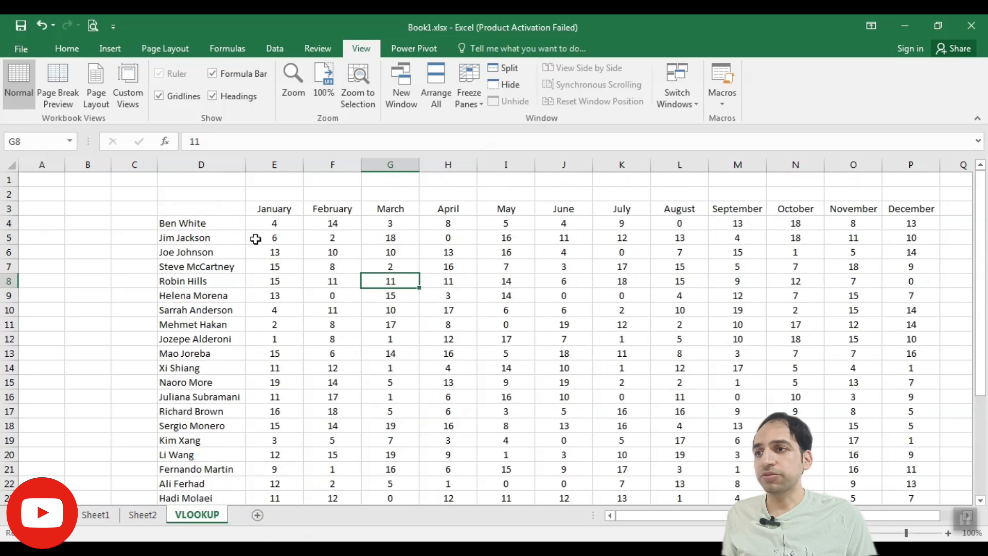
Freeze panes at cell E4 so the month header row and the employee name column stay in view
left_click(268, 222)
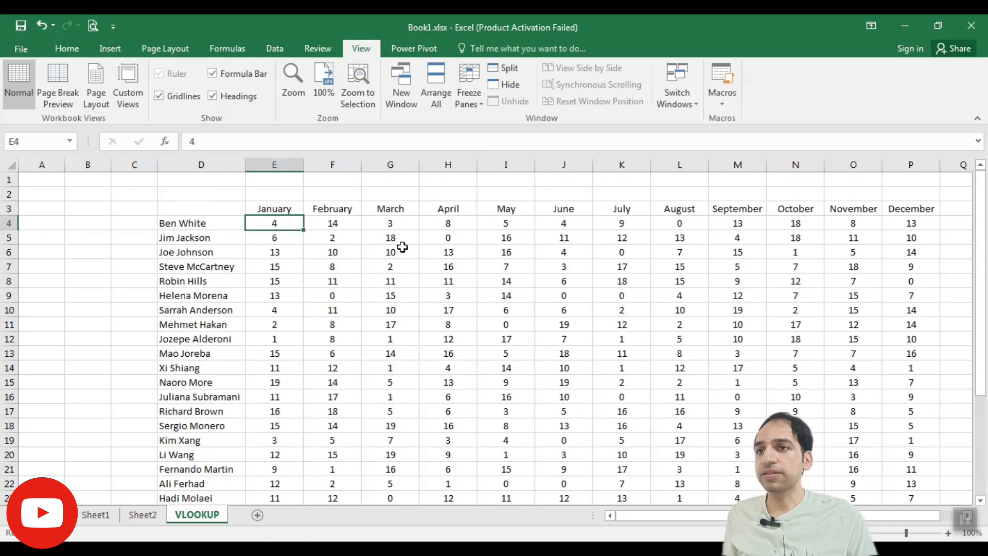
left_click(473, 109)
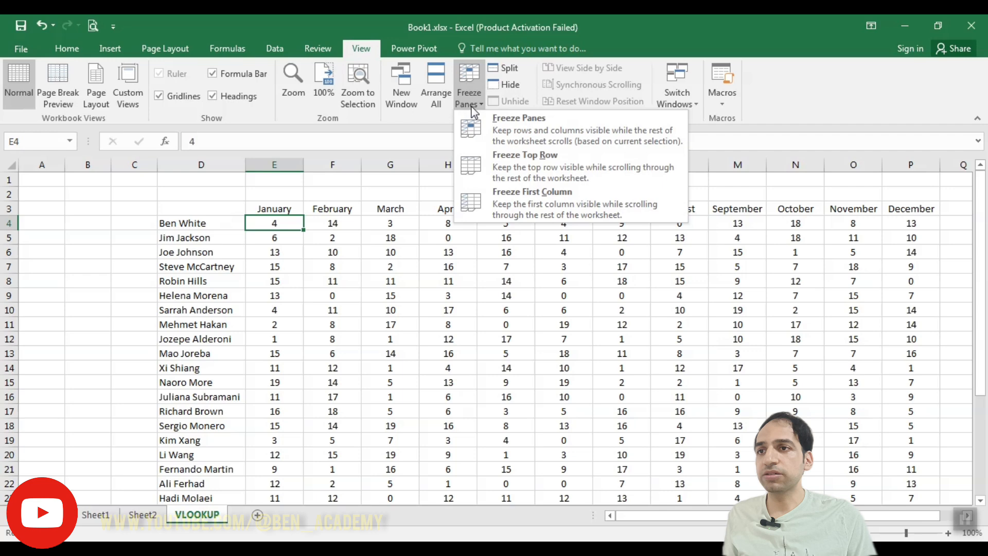
left_click(508, 132)
scroll(382, 325, "down", 4)
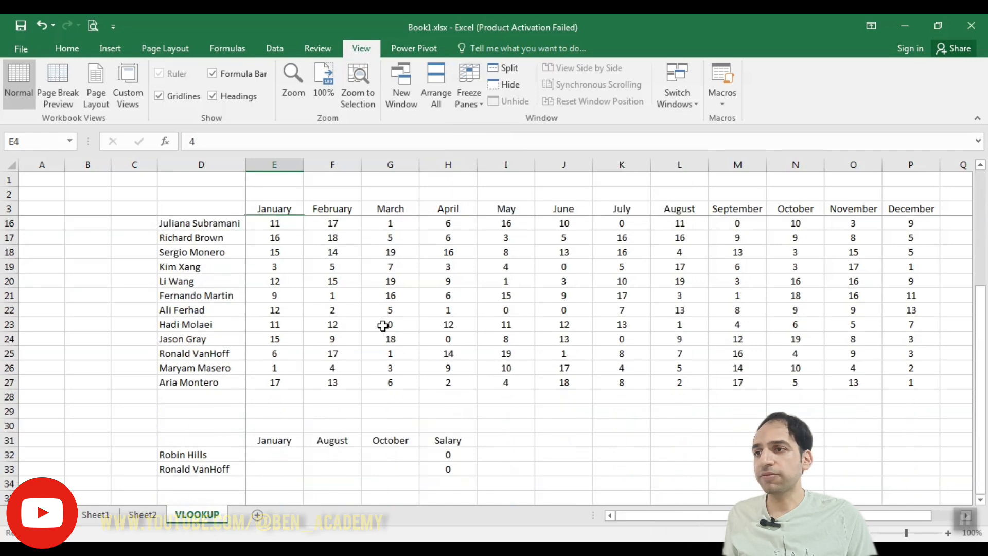
scroll(382, 324, "up", 4)
left_click_drag(638, 513, 591, 513)
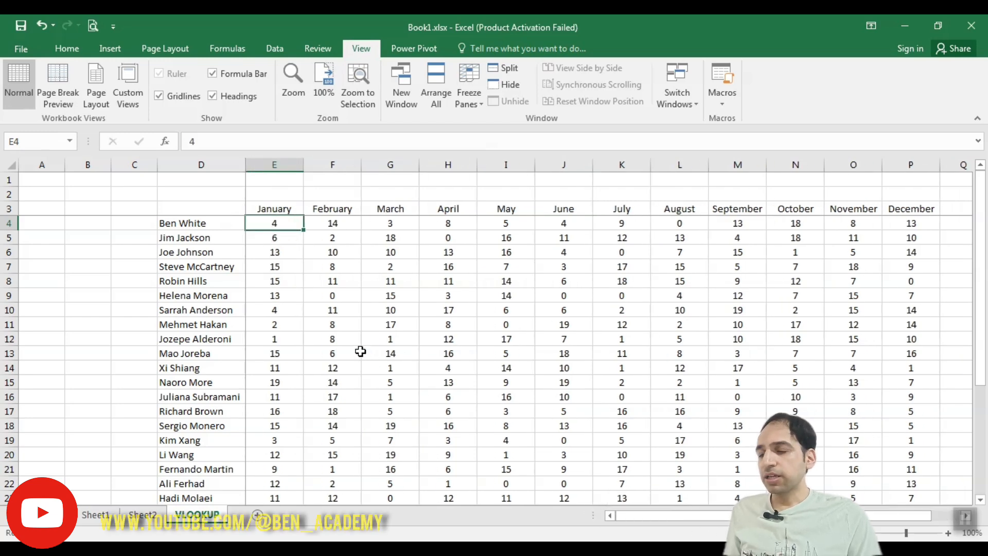
Start a VLOOKUP formula in E32, the first employee's January cell in the summary table, with D32 as the lookup value
scroll(306, 357, "down", 5)
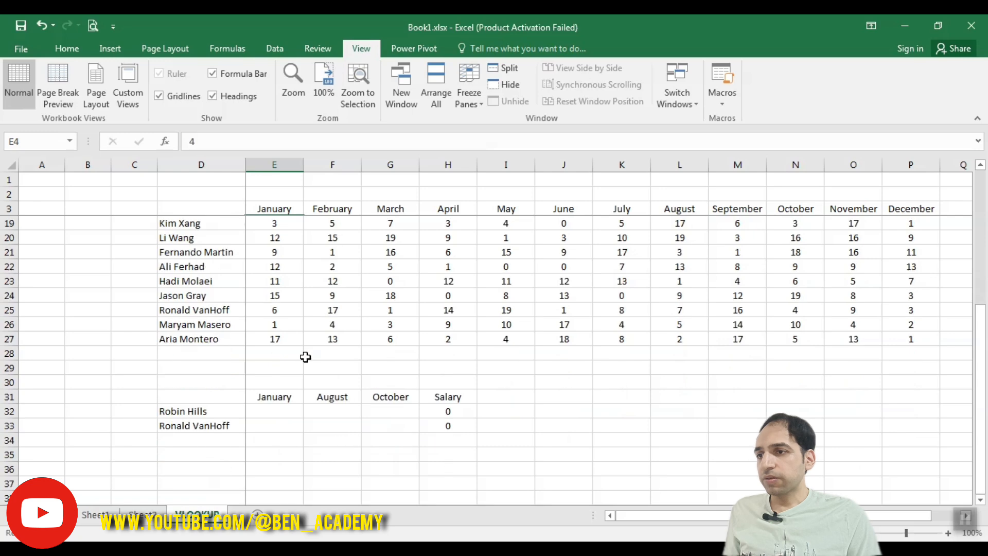
left_click(207, 411)
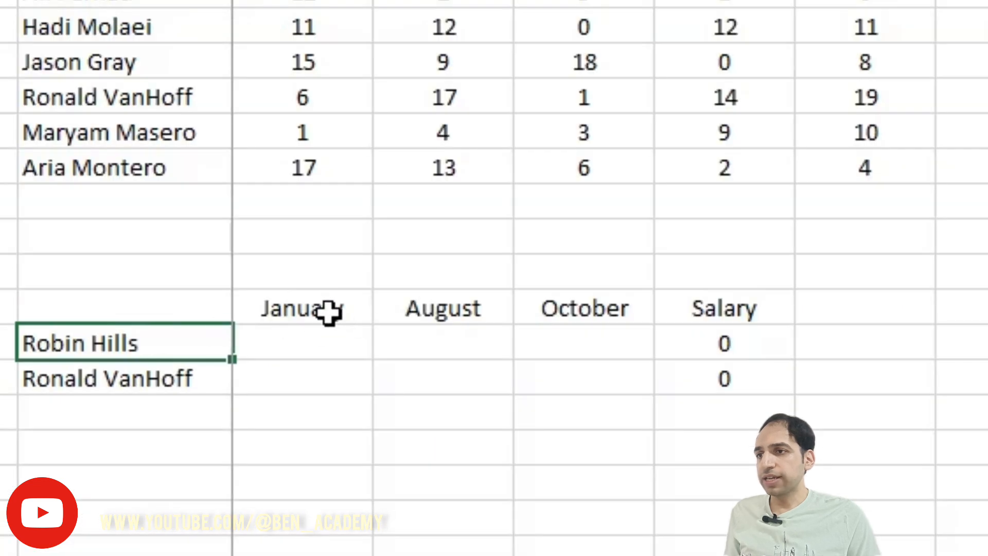
left_click(282, 398)
left_click(154, 342)
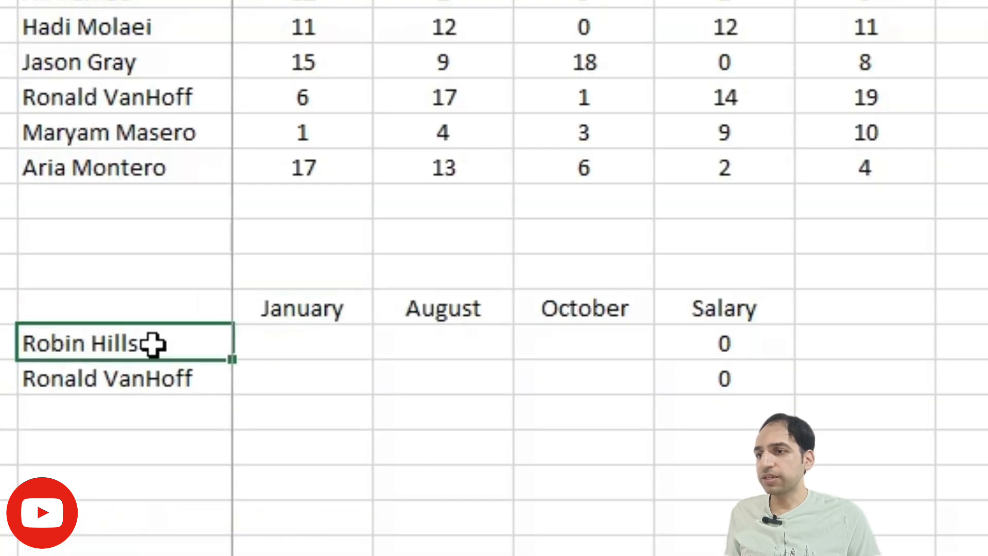
left_click(316, 339)
type("=")
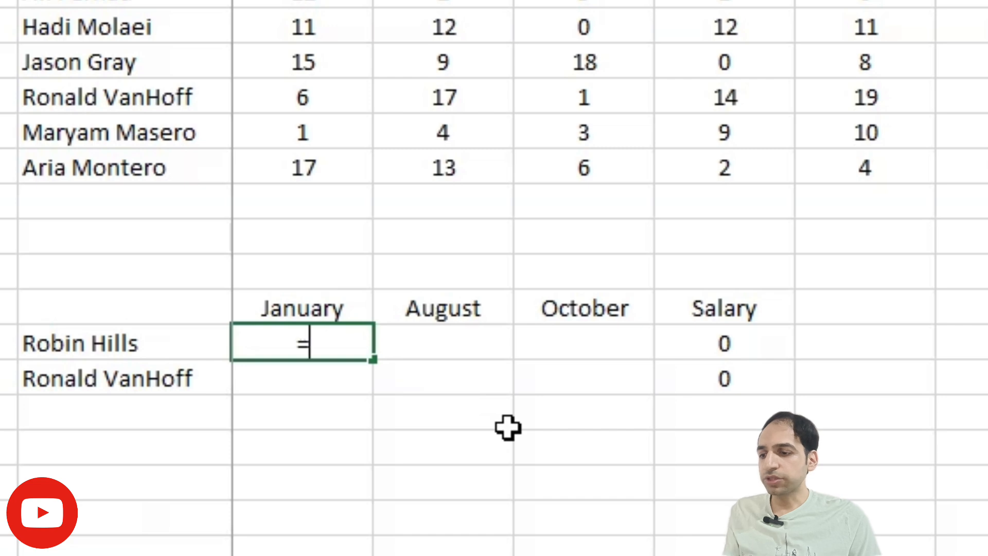
type("VLOO")
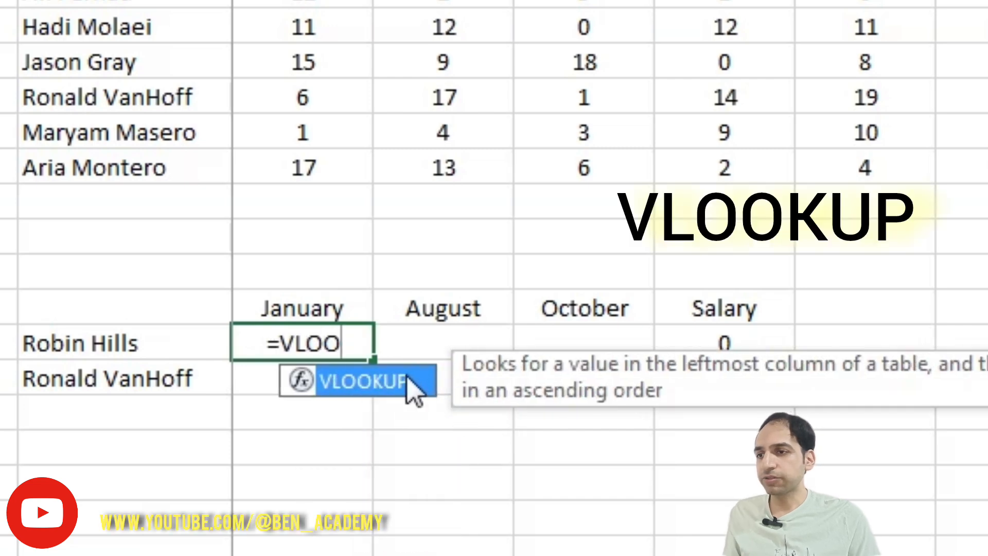
double_click(398, 381)
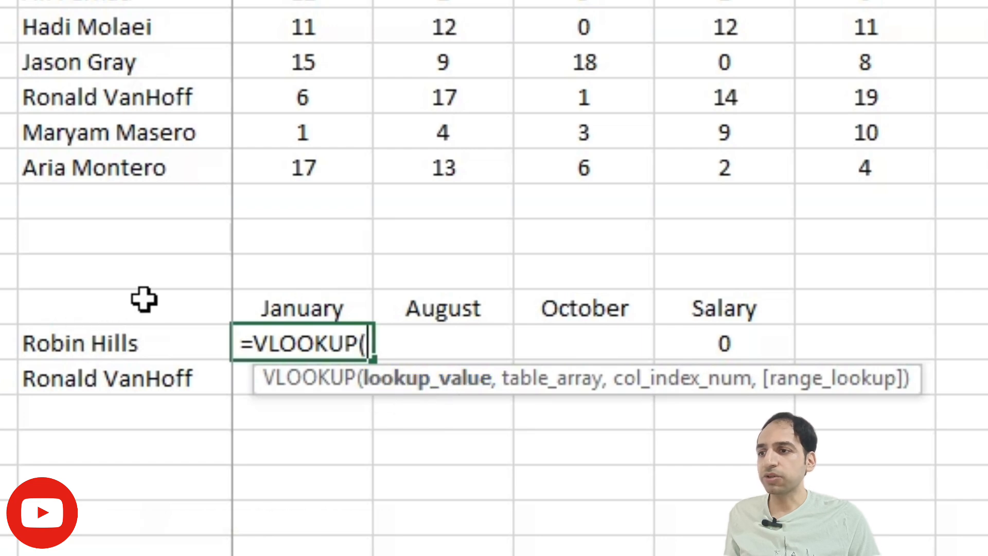
left_click(137, 340)
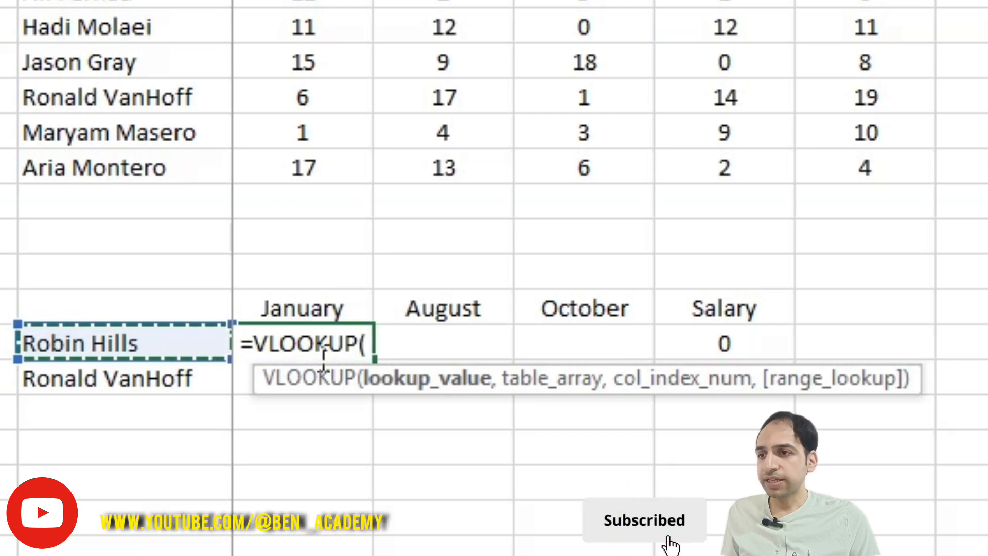
type(",")
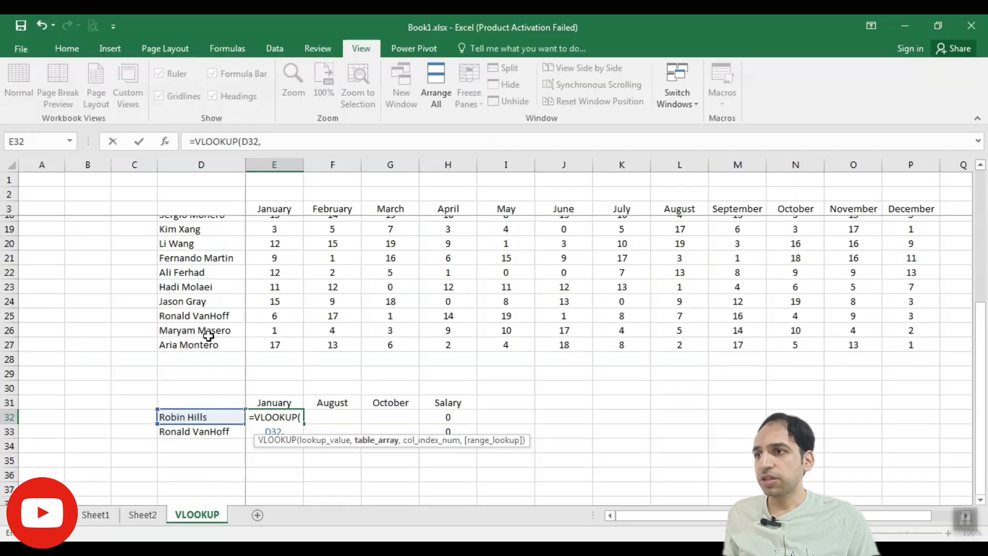
Set the formula's table array to the whole monthly table, D3:P27, including the headers and names
scroll(195, 401, "up", 6)
left_click(211, 206)
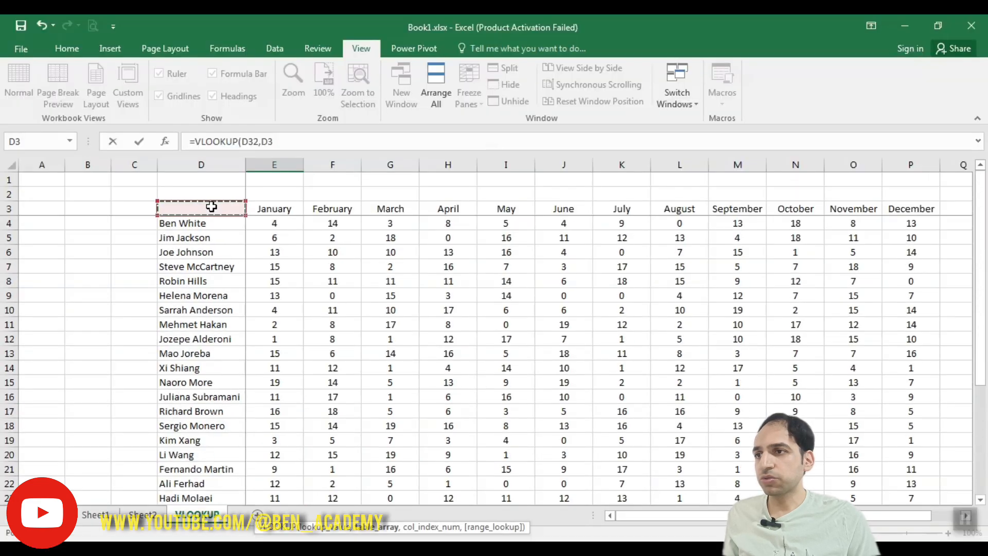
left_click_drag(212, 206, 906, 455)
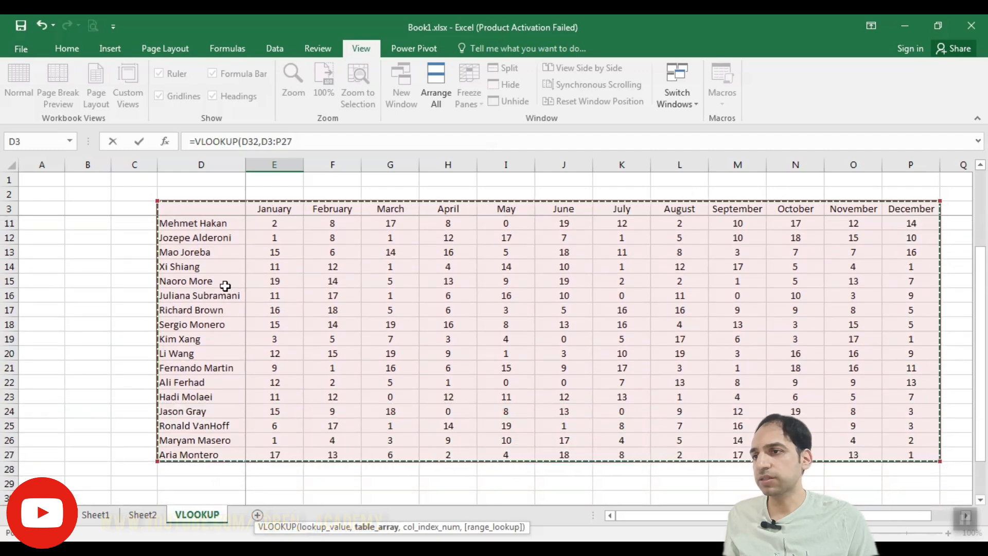
scroll(211, 349, "down", 3)
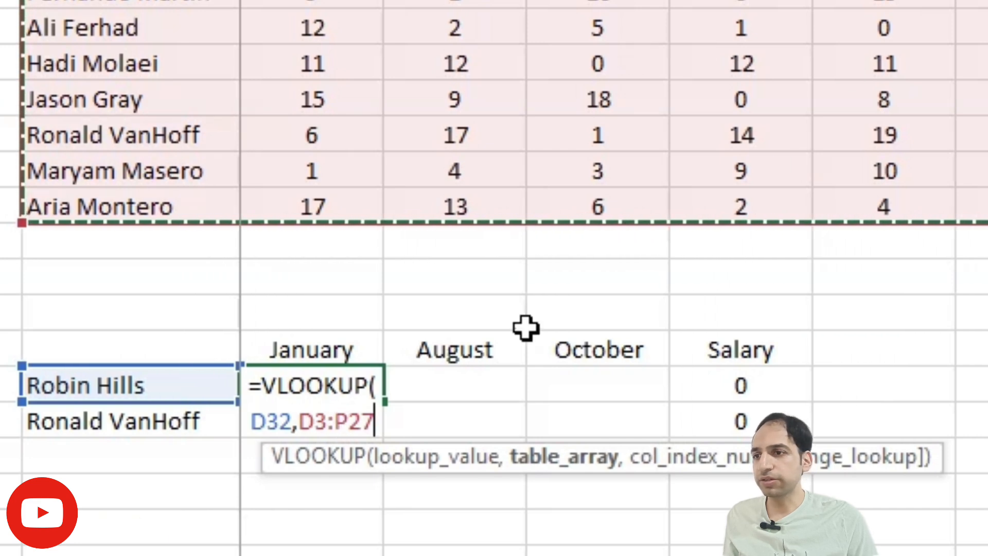
type(",")
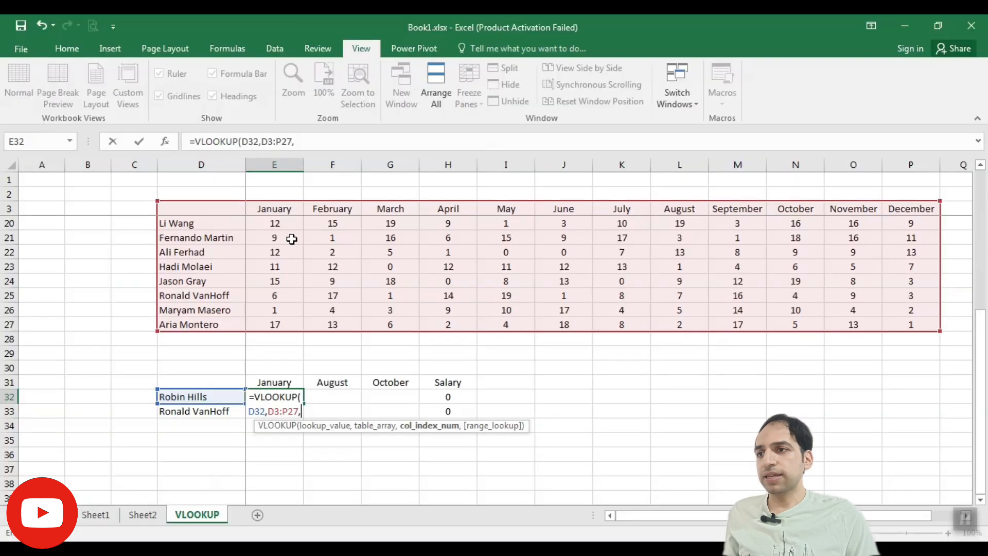
Complete the E32 formula with column index 2 for January and FALSE for an exact match
scroll(290, 236, "up", 6)
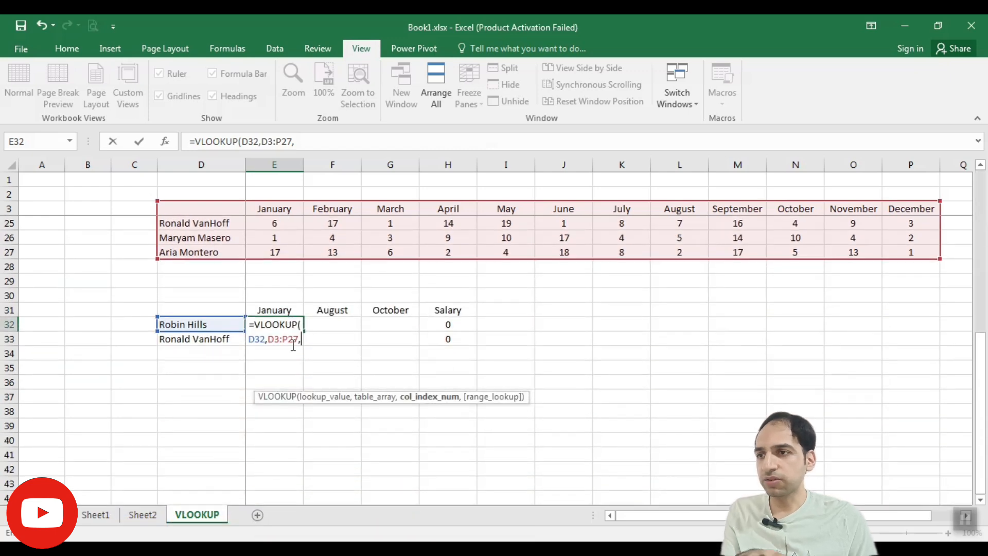
type("2")
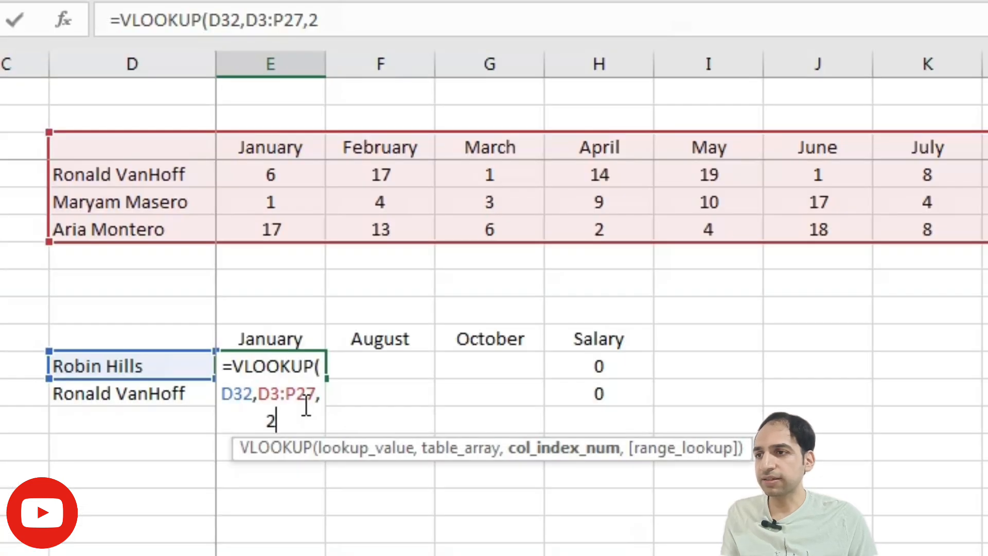
type(",")
scroll(311, 408, "up", 7)
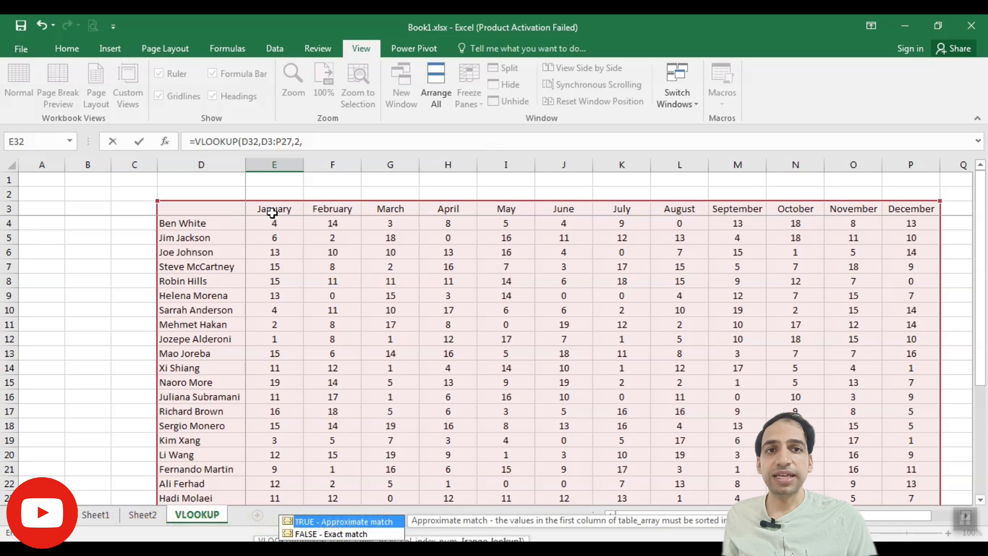
scroll(309, 263, "down", 5)
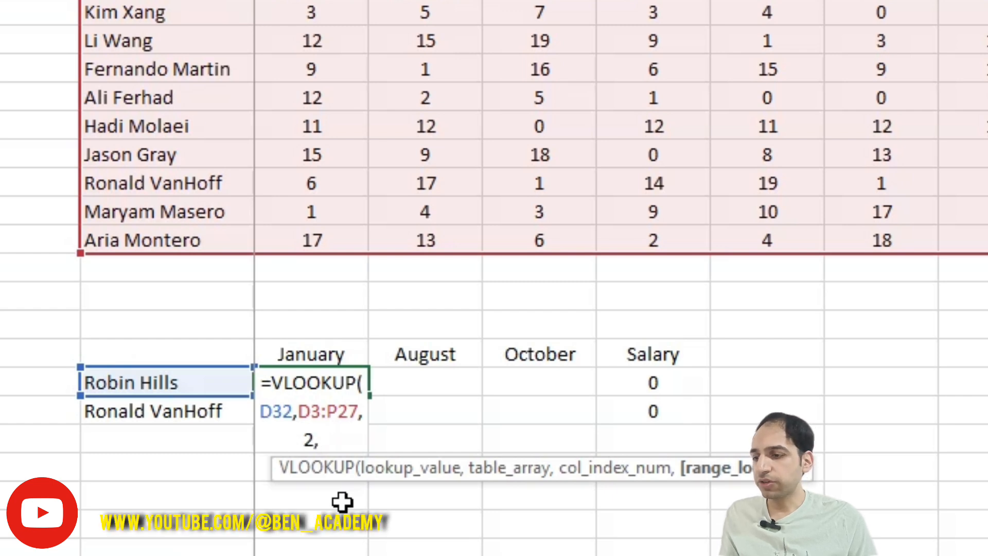
type("FALSE")
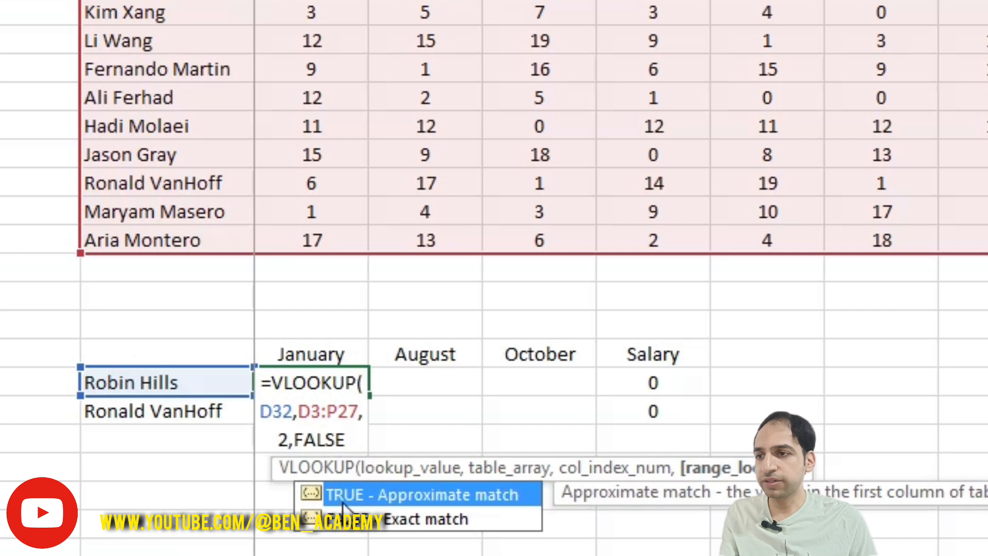
type(")")
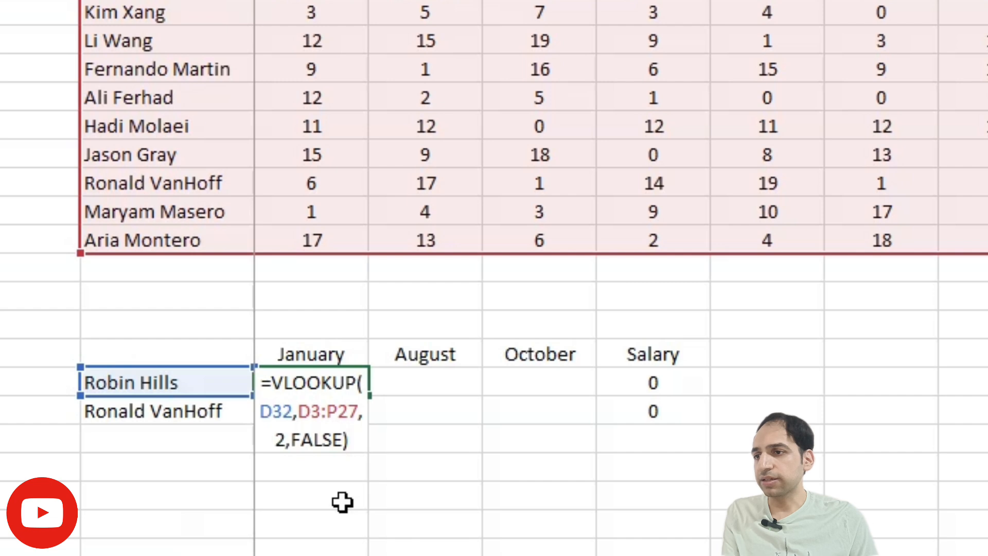
key("Return")
Compare the lookup result in E32 with the same employee's January value in the monthly table
left_click(321, 387)
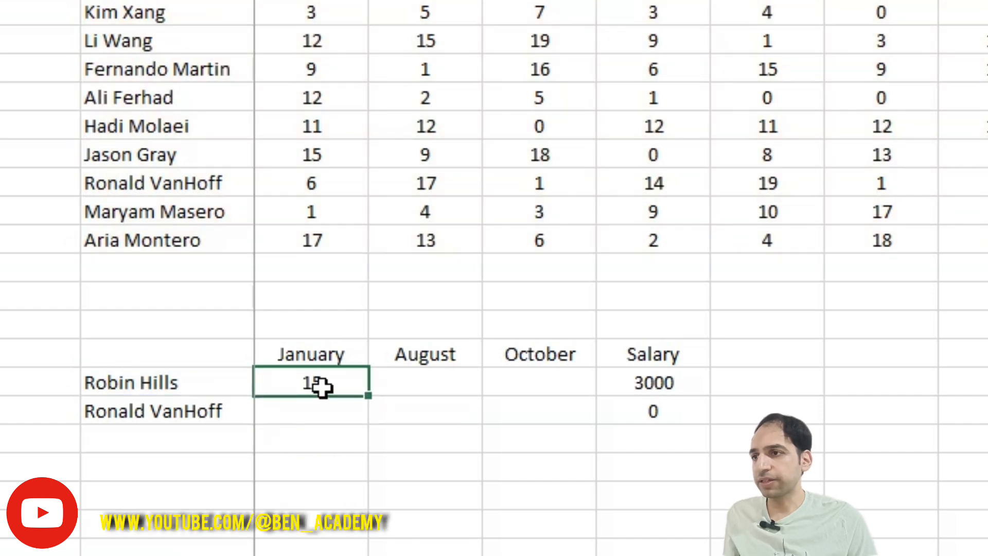
scroll(342, 380, "up", 5)
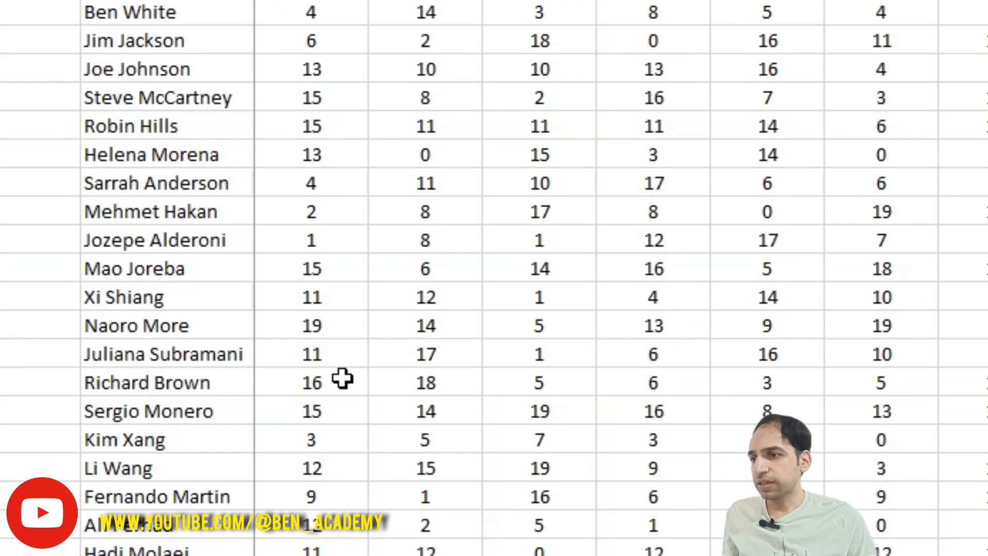
scroll(286, 412, "down", 3)
scroll(286, 412, "up", 3)
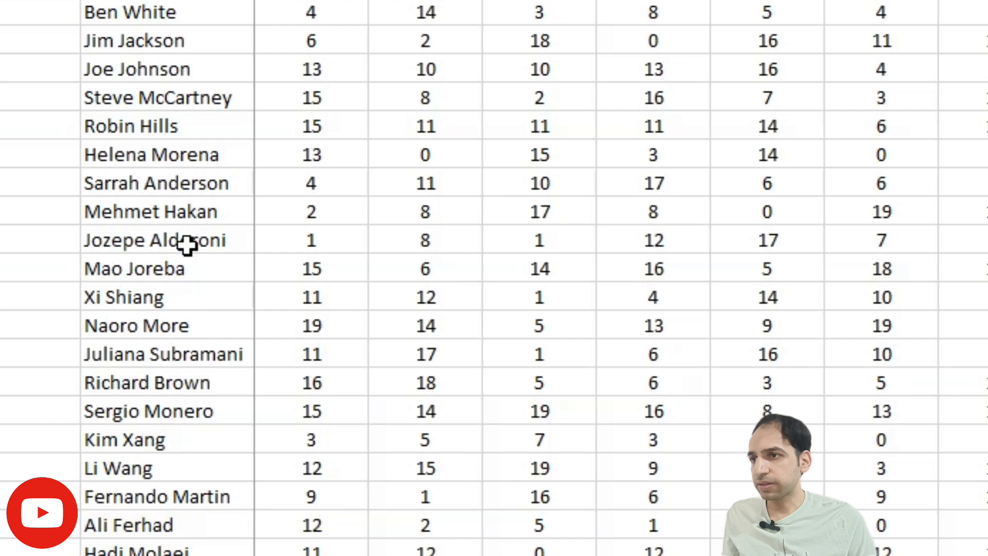
left_click(307, 125)
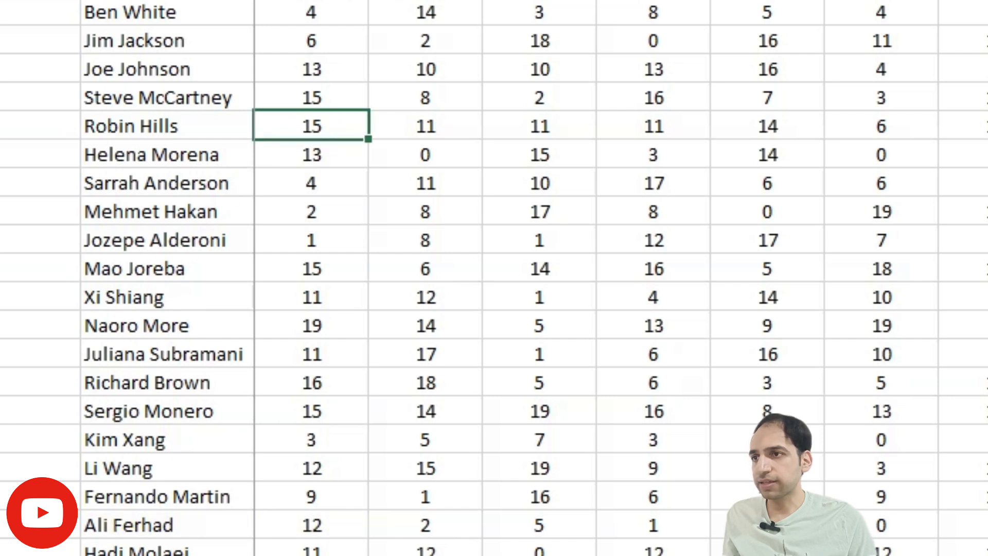
Lock the column of the lookup value in the E32 VLOOKUP formula so that it reads $D32
scroll(342, 223, "down", 6)
left_click(329, 301)
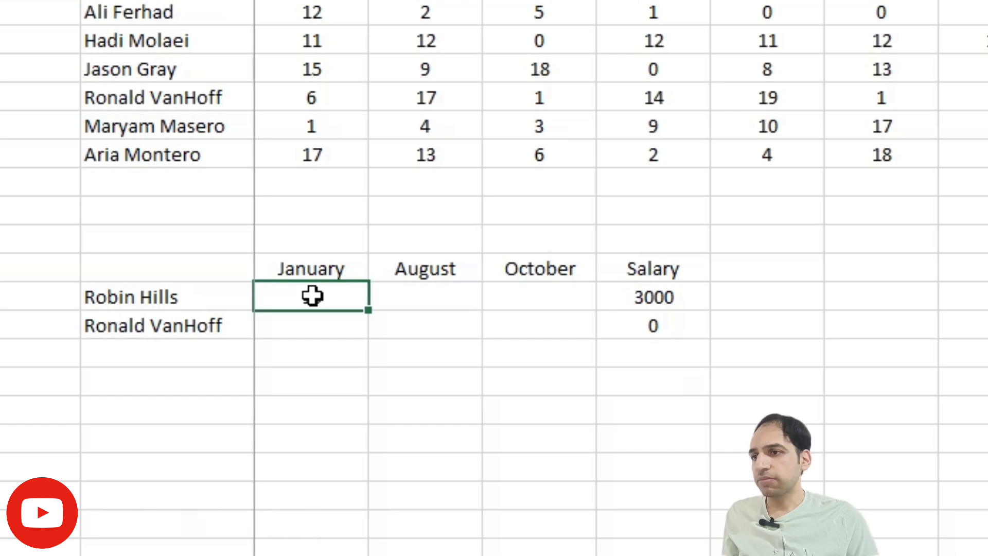
double_click(312, 294)
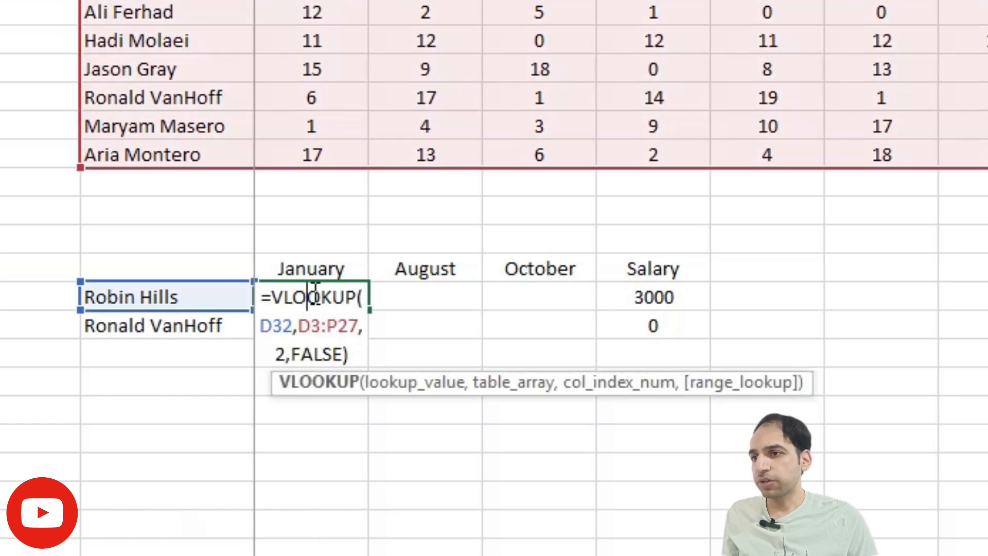
left_click(275, 328)
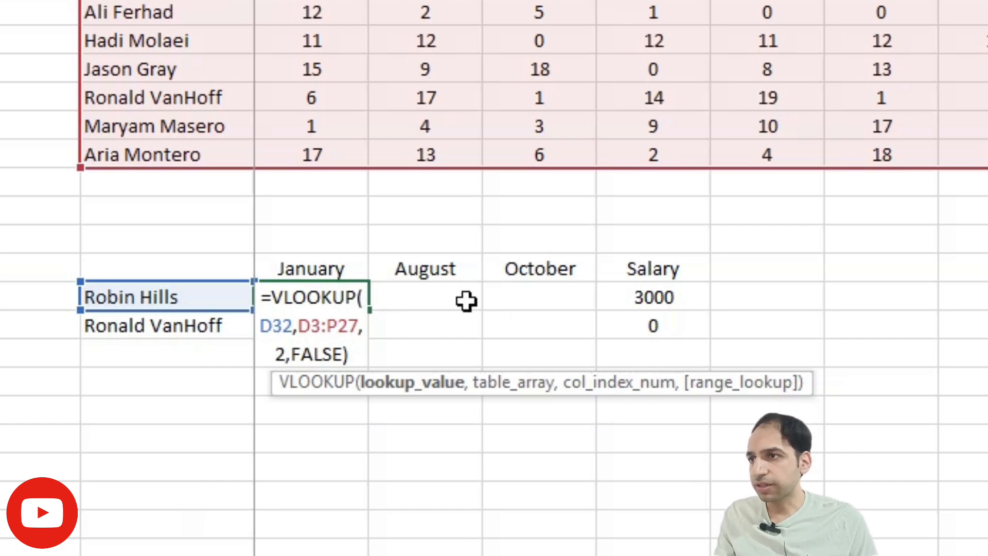
key("F4")
key("F4")
key("F4")
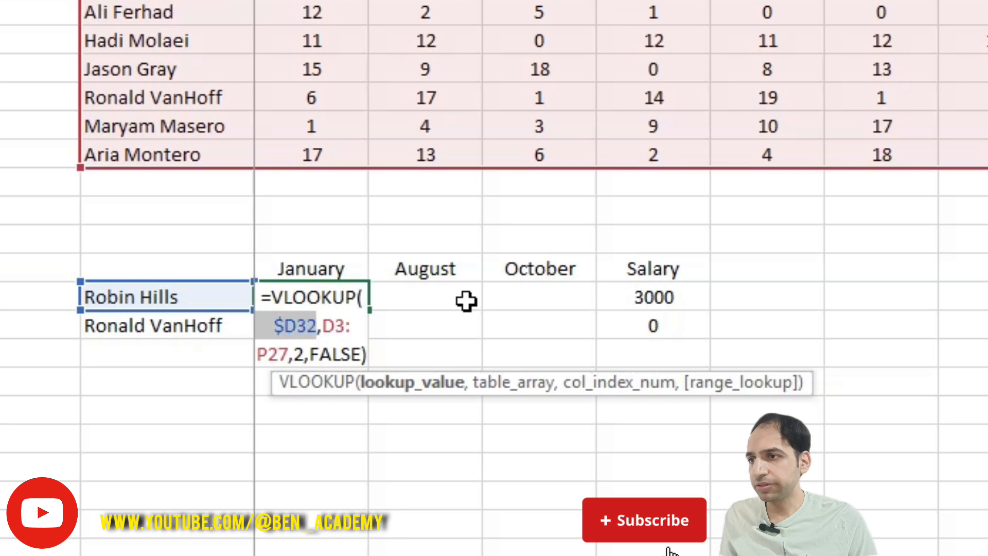
Make the E32 formula's table array fully absolute as $D$3:$P$27 and commit the formula
left_click(339, 326)
key("F4")
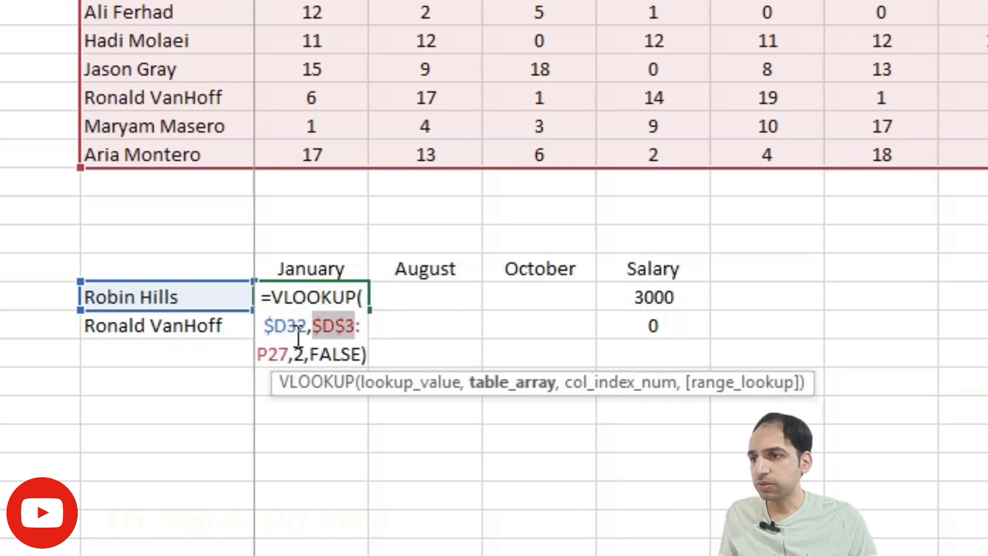
left_click(270, 355)
key("F4")
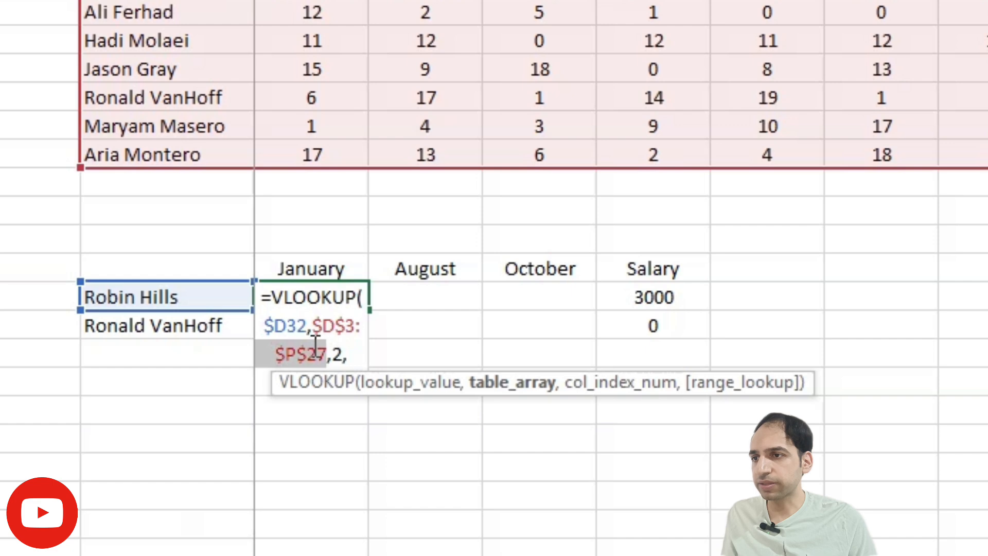
scroll(310, 350, "down", 1)
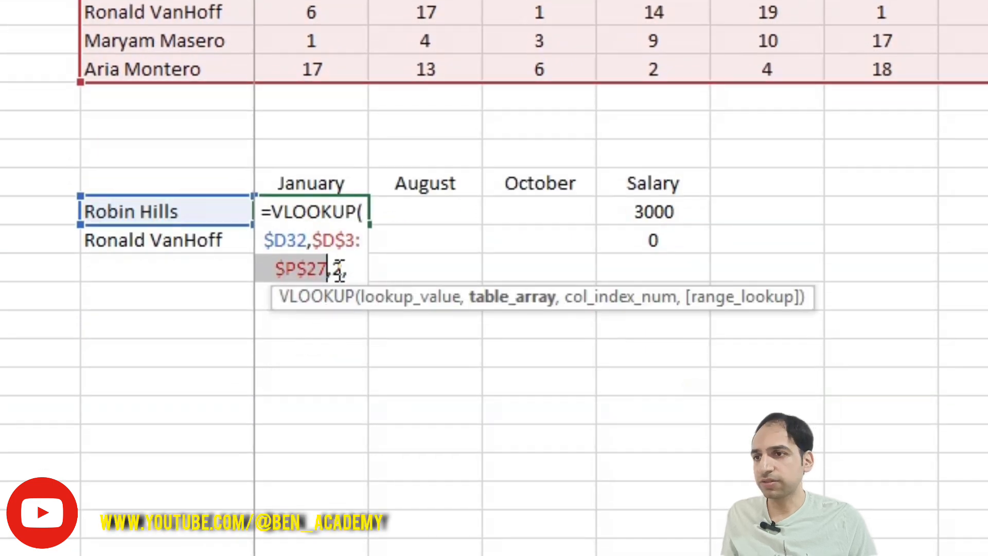
key("Return")
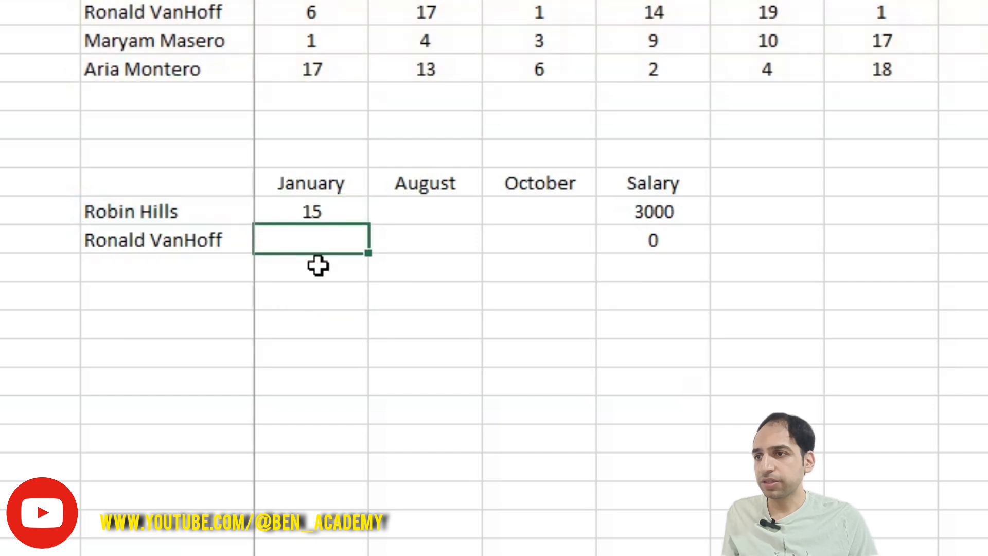
Fill the E32 formula across to the August and October cells, and set the August formula's column index to 9
left_click(342, 213)
left_click_drag(367, 225, 557, 209)
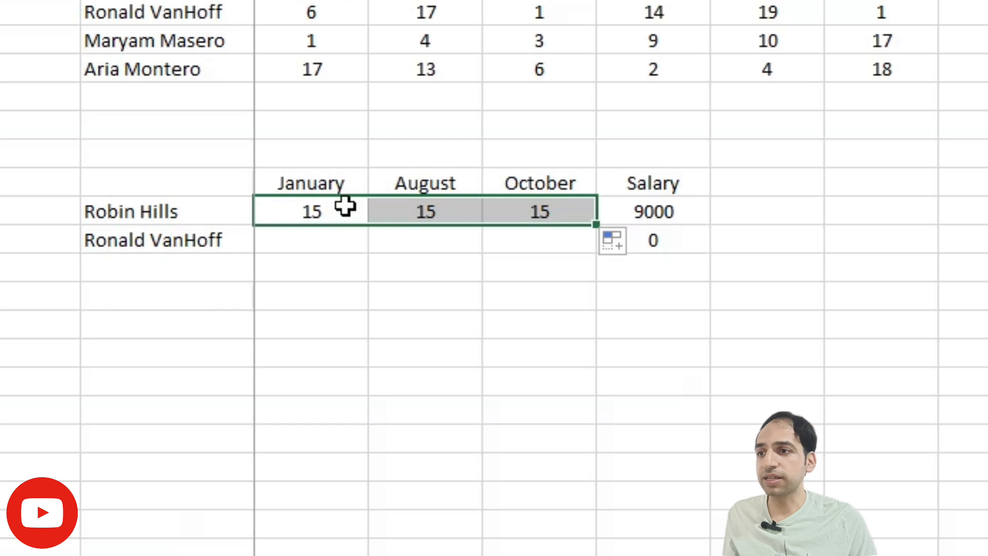
double_click(411, 208)
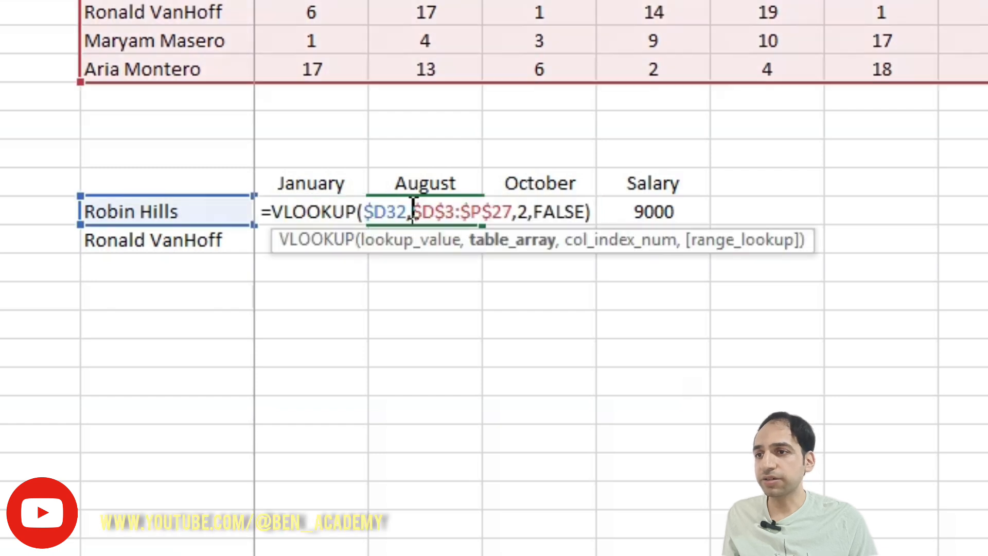
double_click(522, 211)
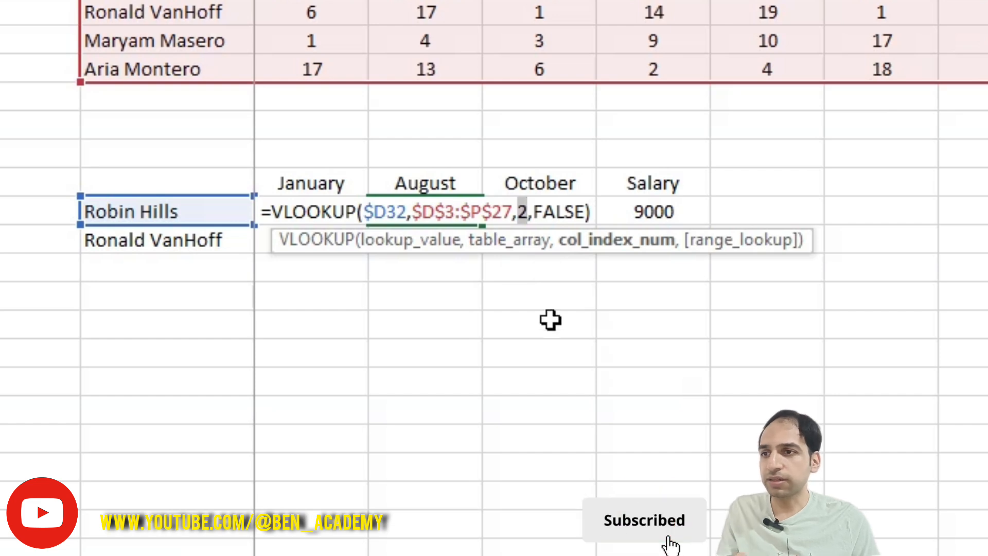
type("9")
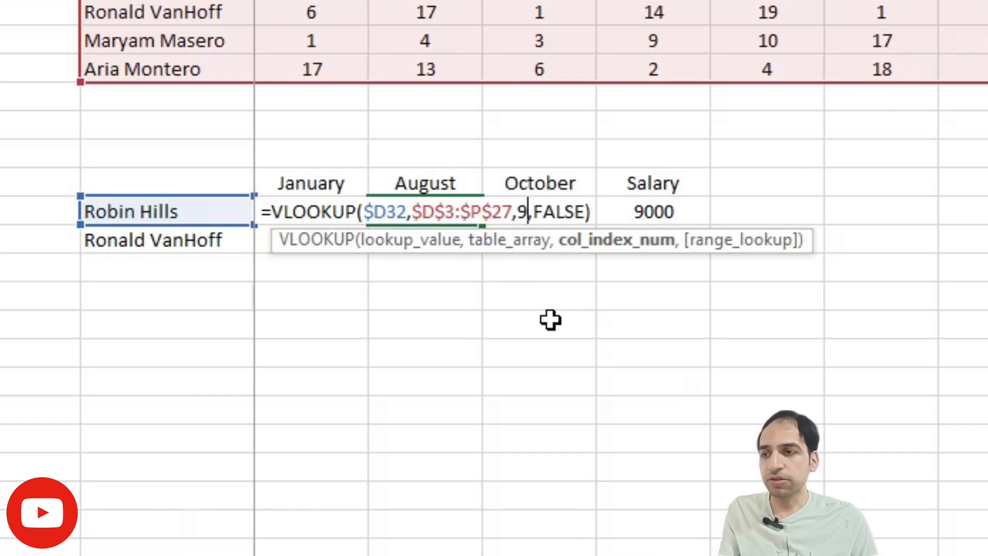
key("Return")
Set the column index to 11 in the first employee's October formula
double_click(545, 207)
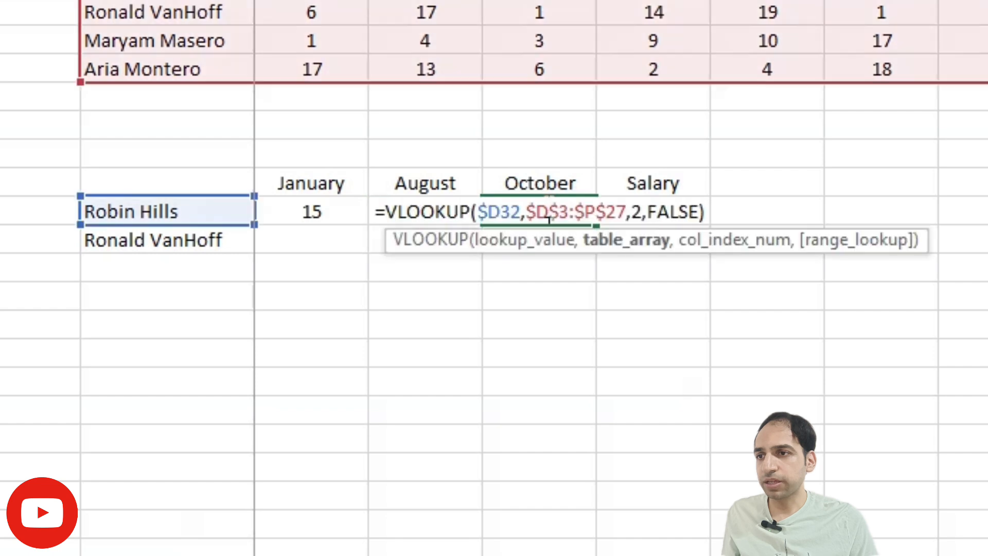
double_click(637, 211)
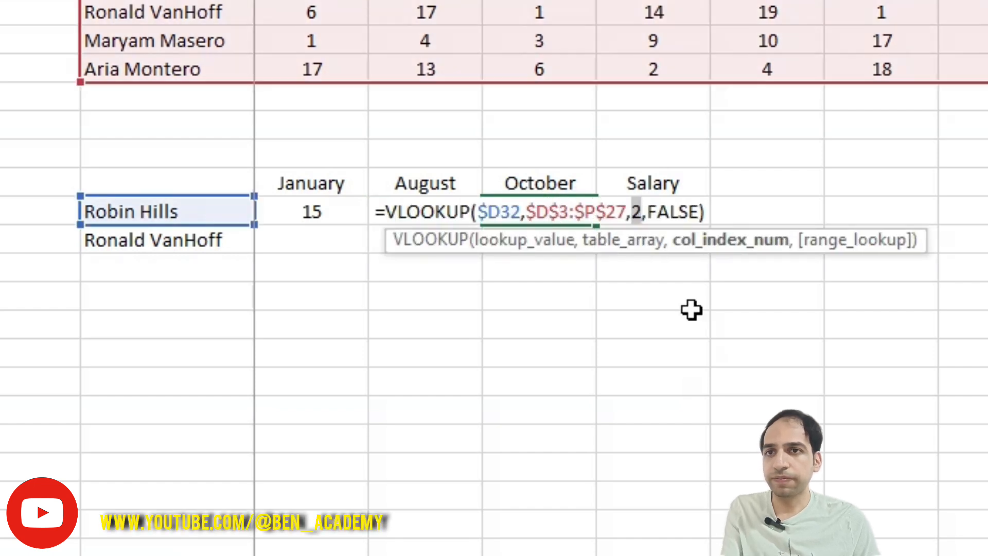
type("11")
key("Return")
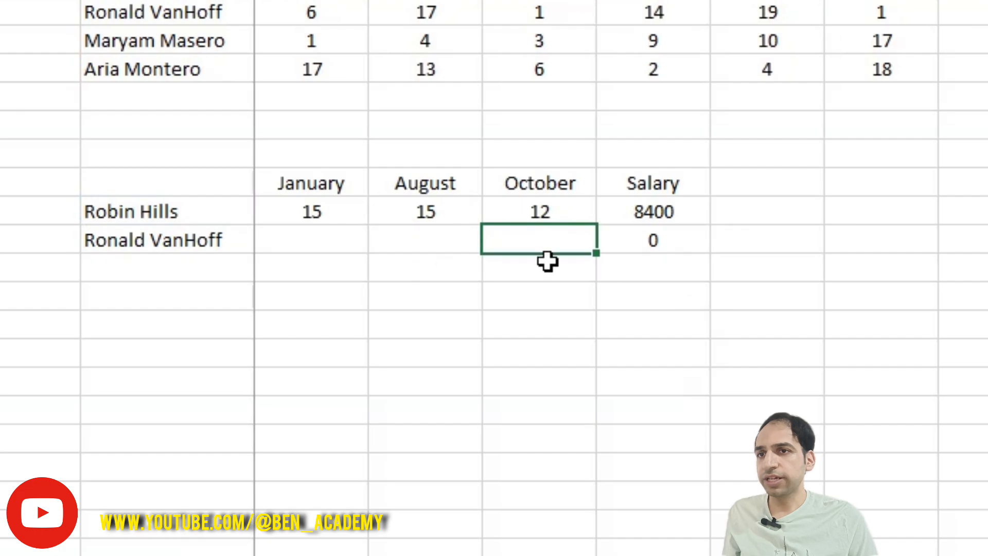
Compare the first employee's August and October results with row 8 of the monthly table
scroll(547, 261, "up", 8)
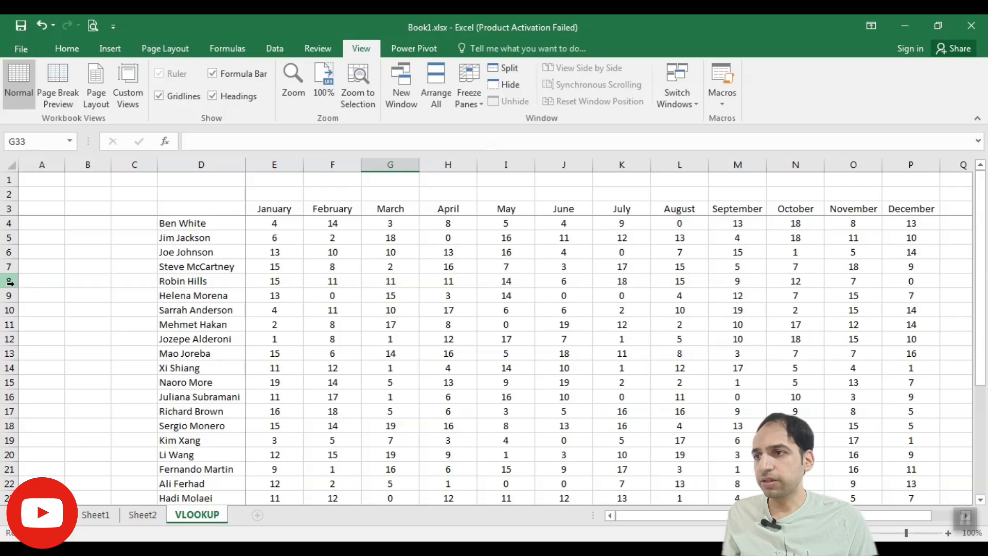
left_click(9, 281)
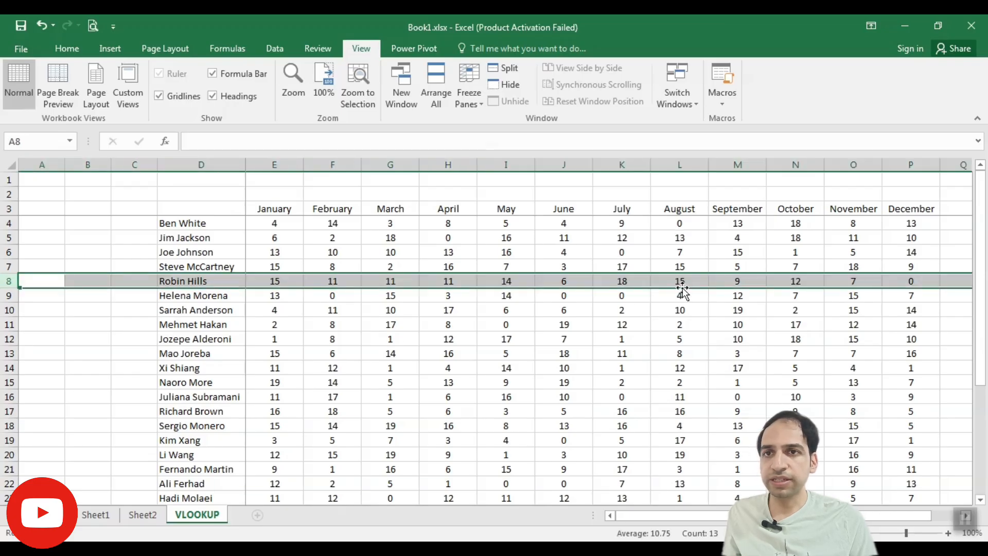
scroll(603, 336, "down", 5)
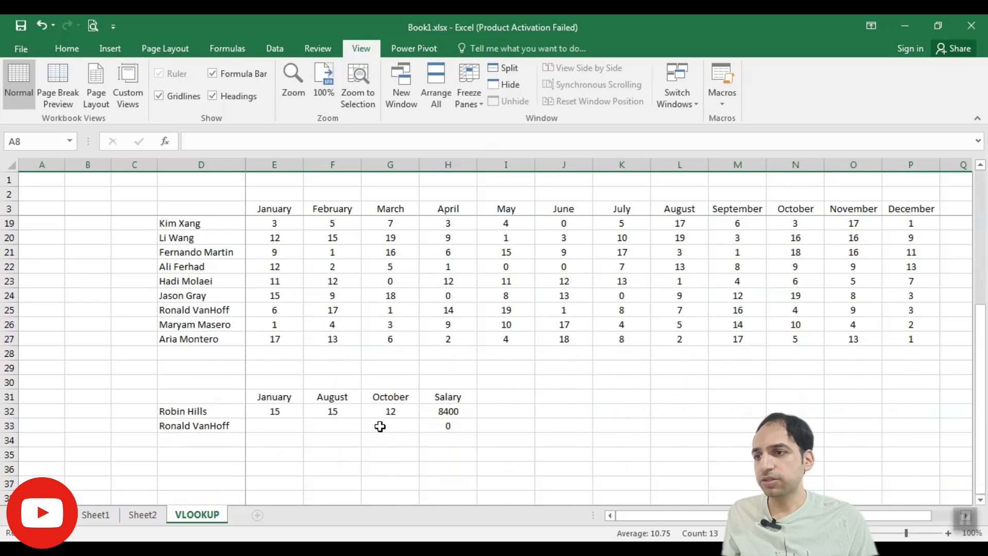
Fill the January formula from E32 down to E33 for the second employee and check the copied formula's references
left_click(273, 411)
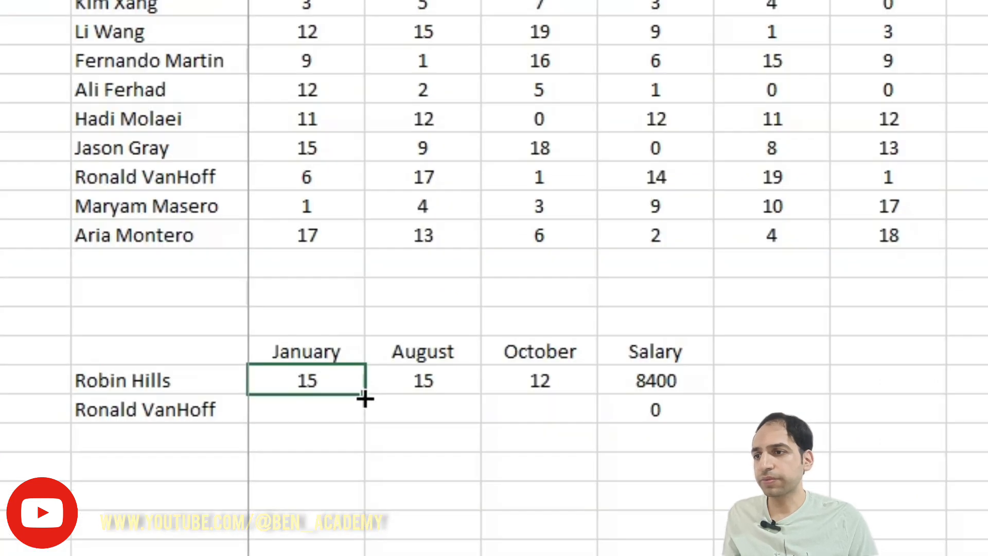
mouse_move(303, 418)
left_mouse_down()
mouse_move(304, 428)
mouse_move(293, 425)
left_mouse_up()
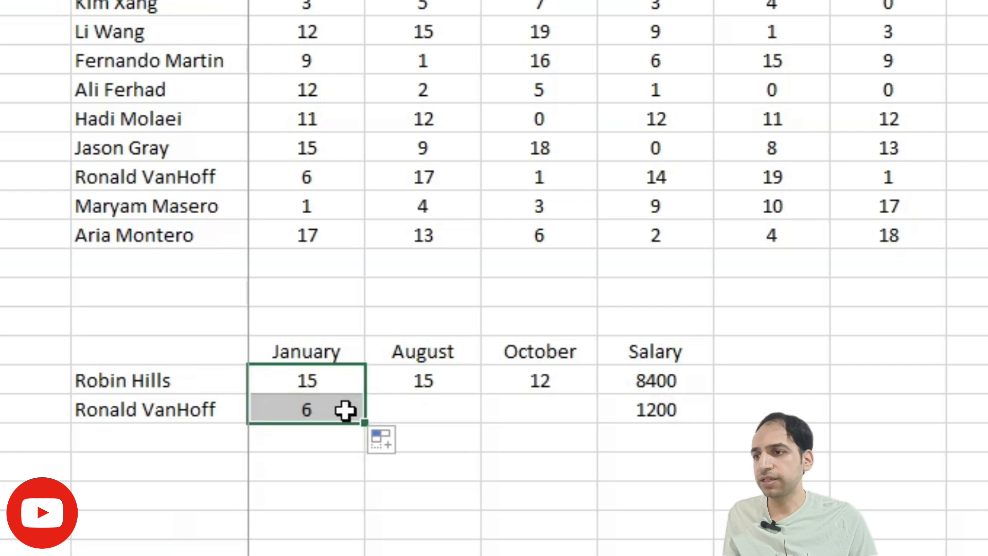
double_click(326, 410)
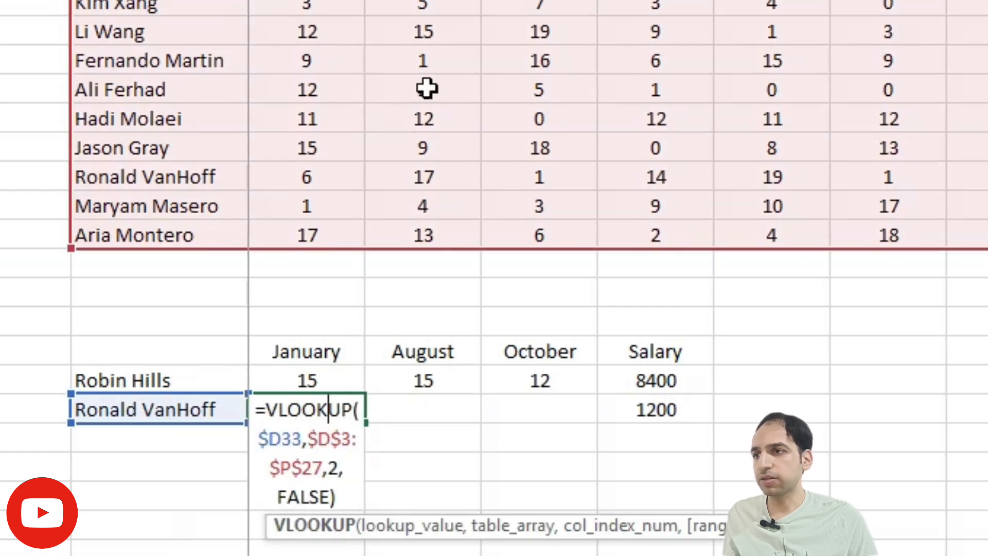
scroll(309, 38, "up", 5)
scroll(311, 36, "down", 7)
scroll(313, 35, "up", 3)
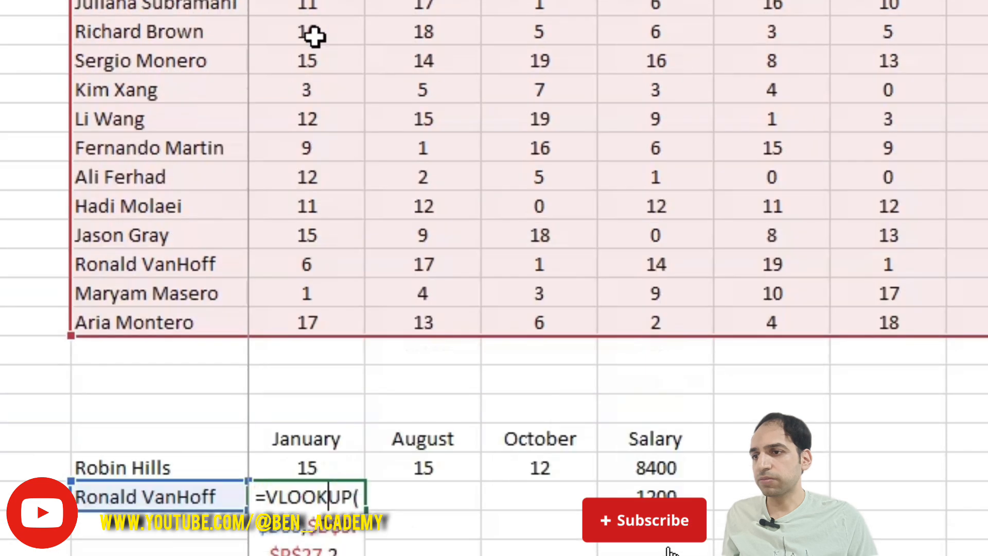
scroll(315, 37, "down", 2)
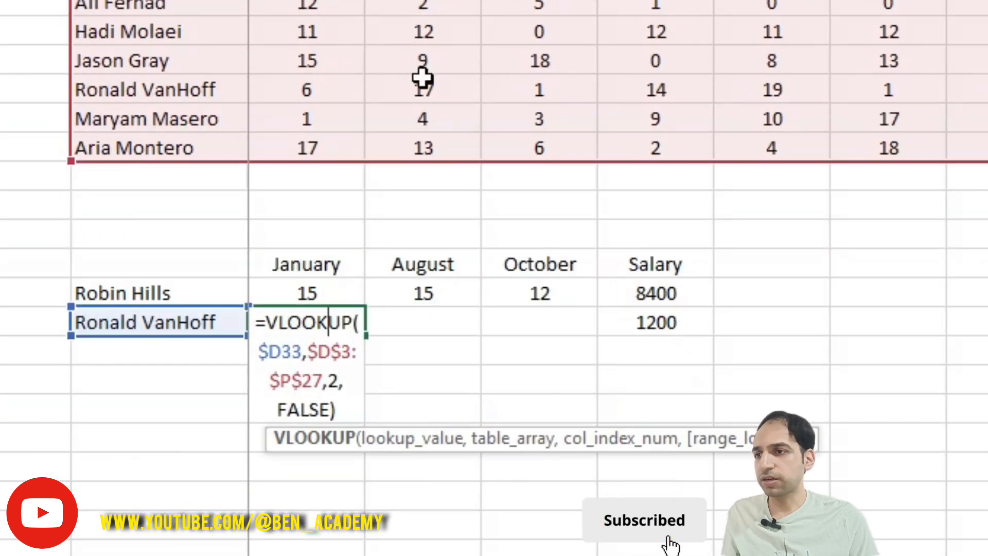
key("Return")
Fill the August and October formulas down from row 32 to the second employee's row
left_click(448, 302)
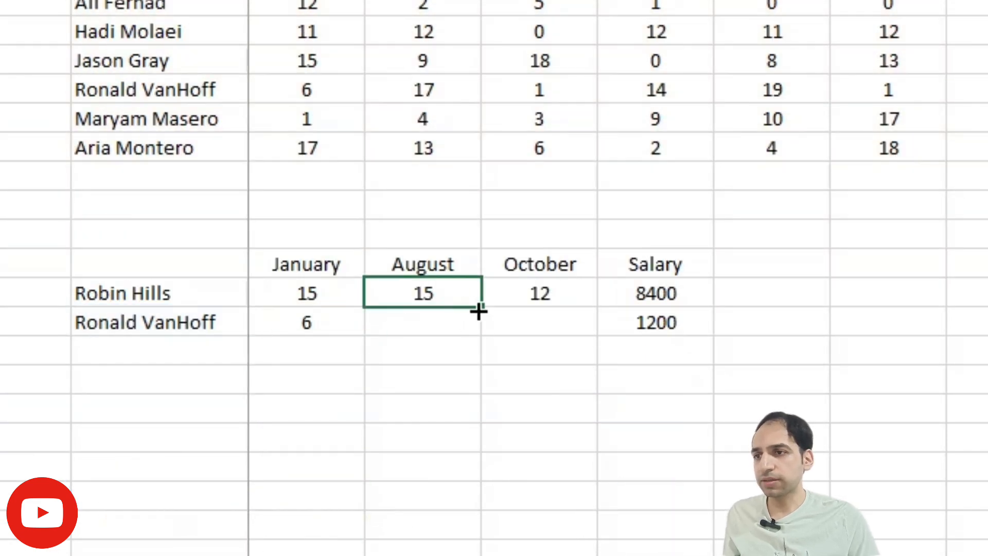
left_click_drag(478, 311, 480, 340)
left_click(548, 299)
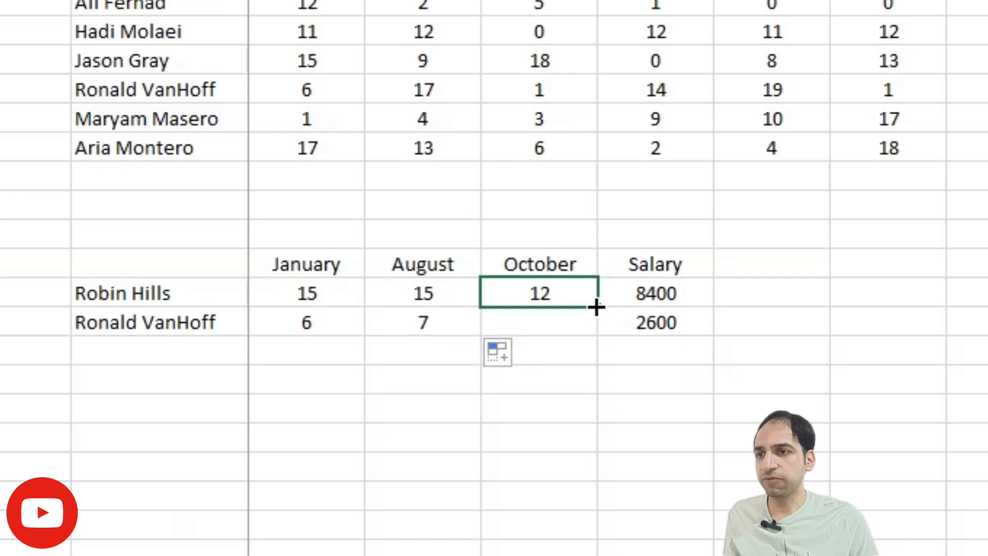
left_click_drag(596, 307, 600, 338)
Check the second employee's results against row 25 of the monthly table and review the column index in the E32 formula
left_click(444, 325)
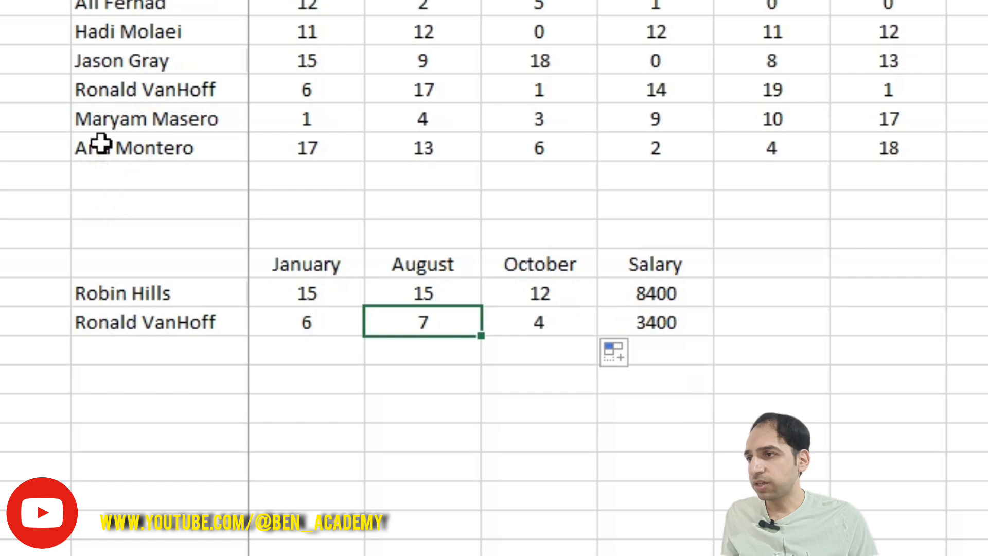
left_click(9, 267)
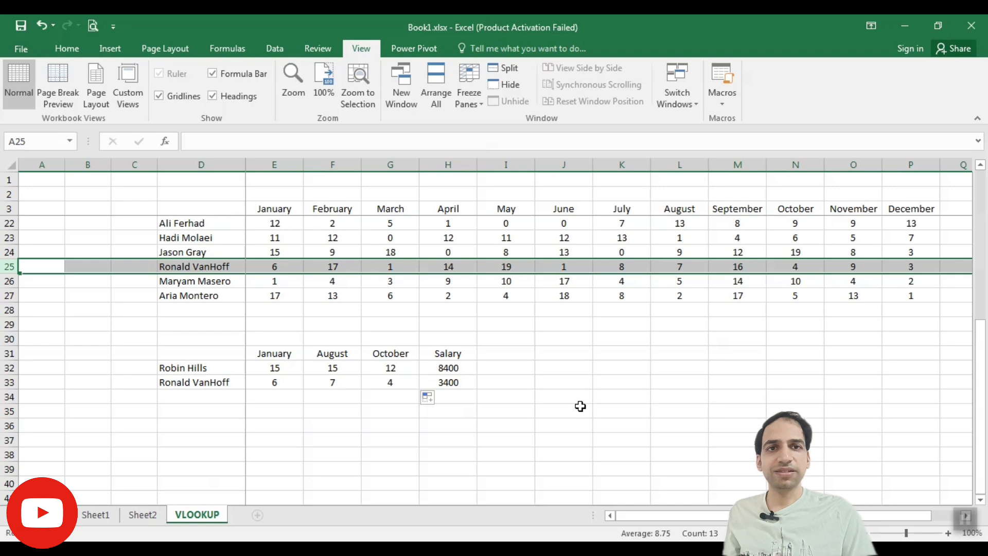
left_click(277, 368)
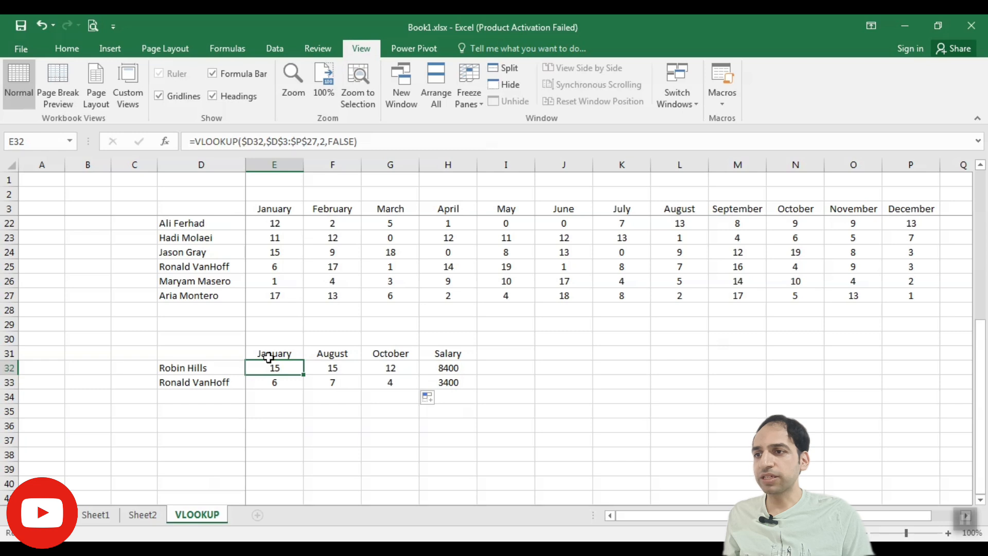
double_click(274, 366)
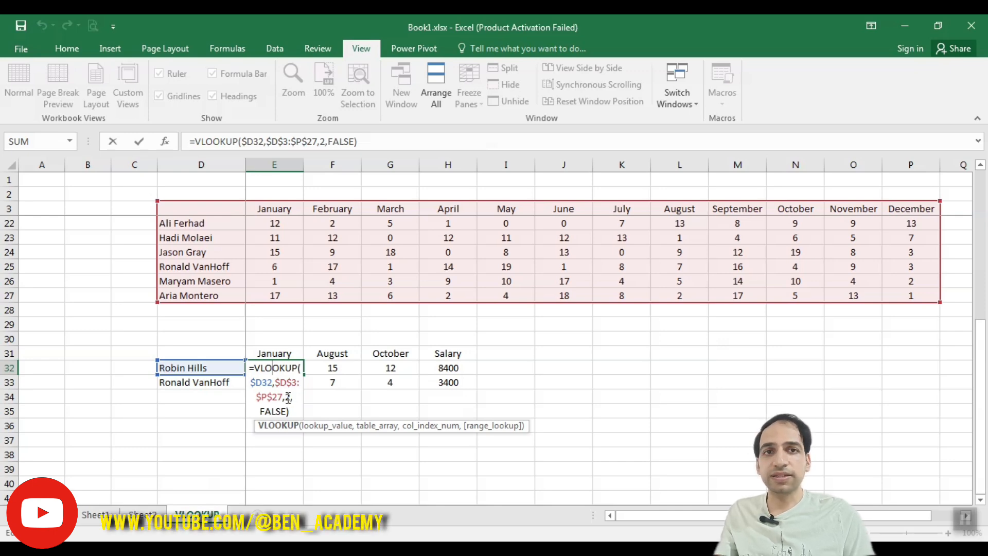
key("Escape")
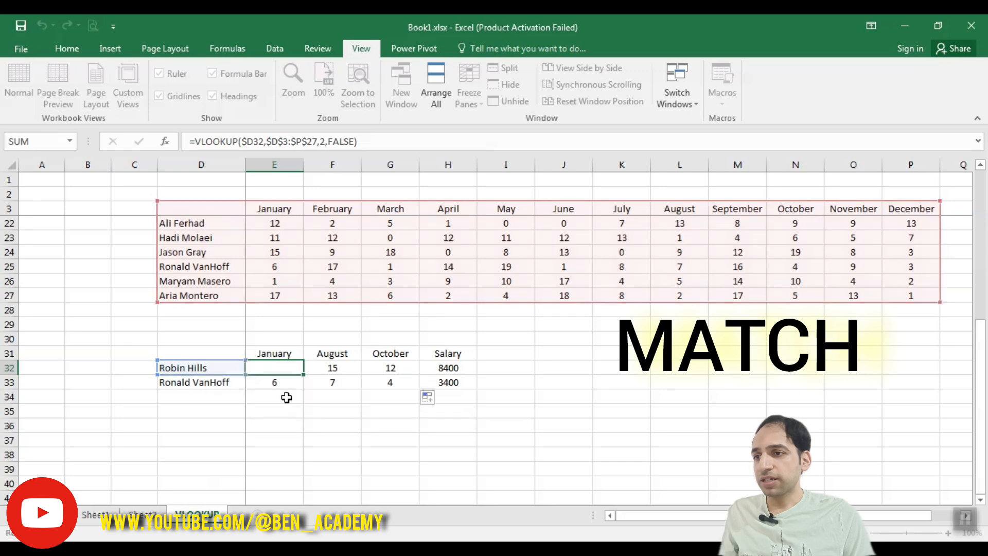
Enter a MATCH formula in E36 that finds E31 in the month headers E3:P3 with exact match type 0
left_click(280, 423)
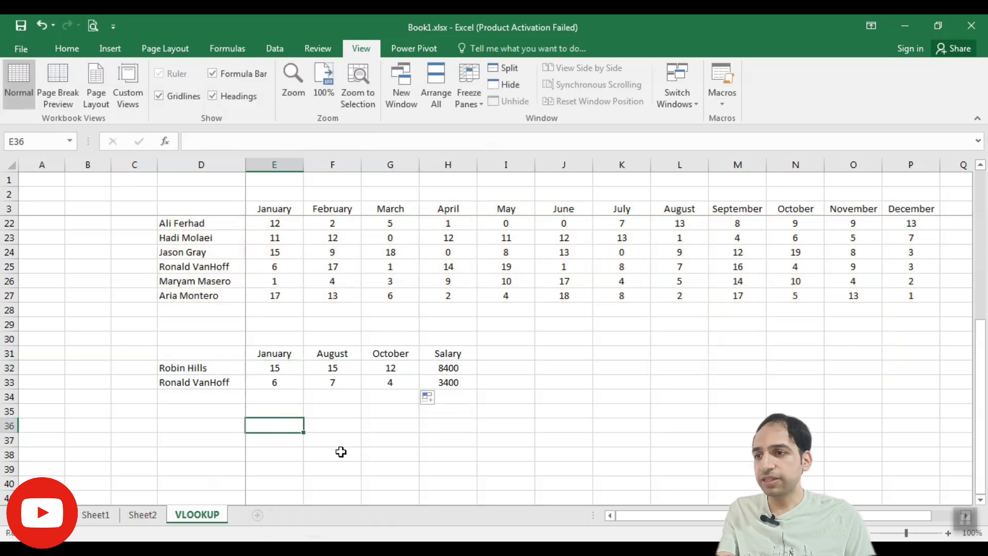
type("=MATC")
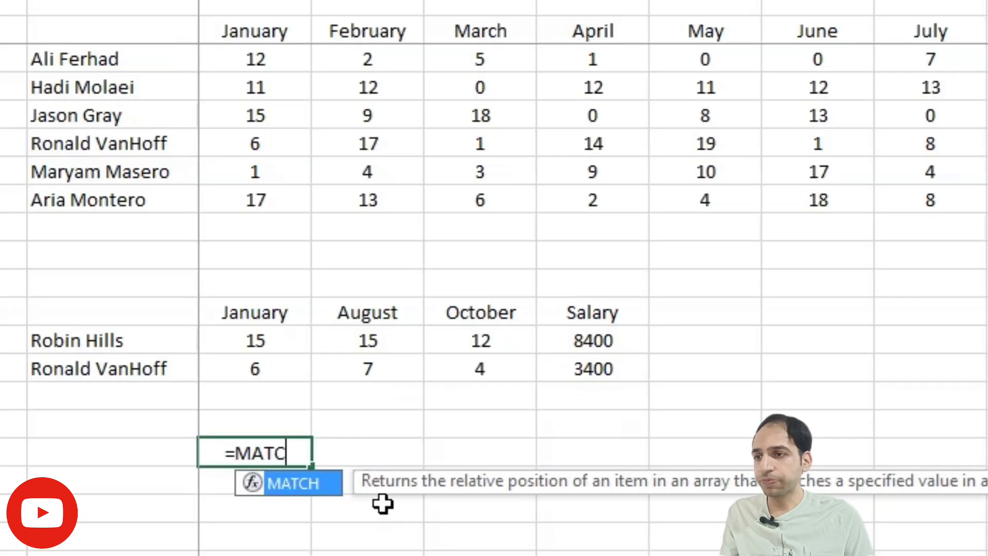
type("H")
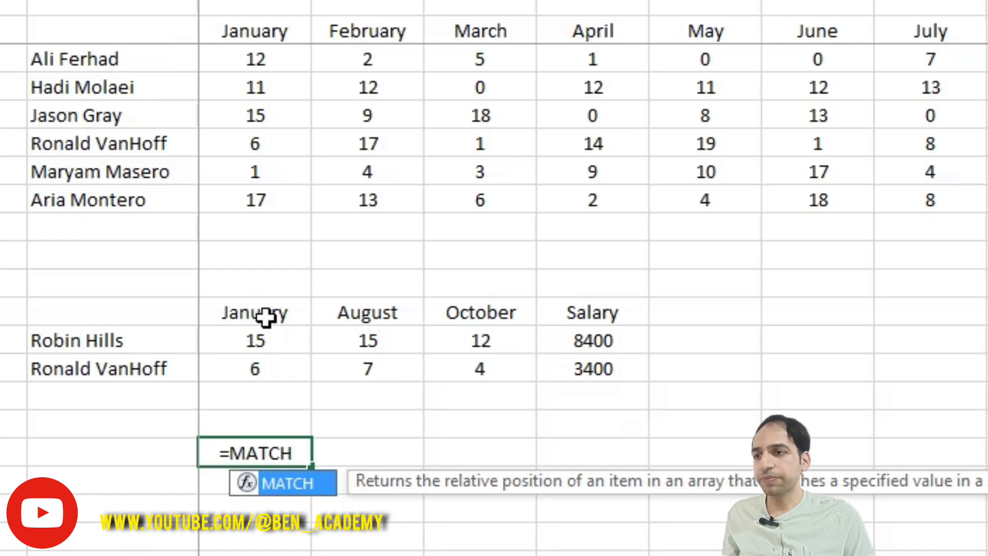
type("(")
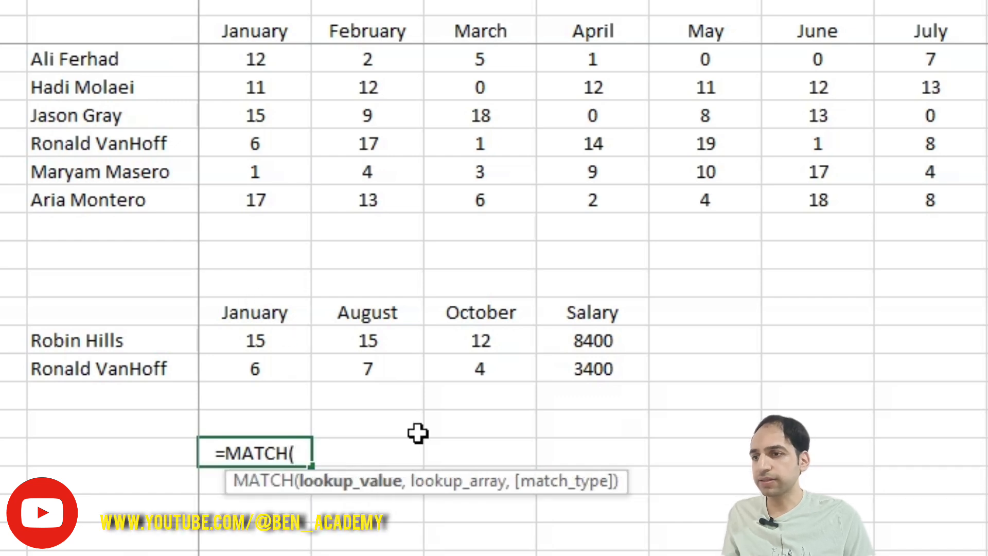
left_click(260, 313)
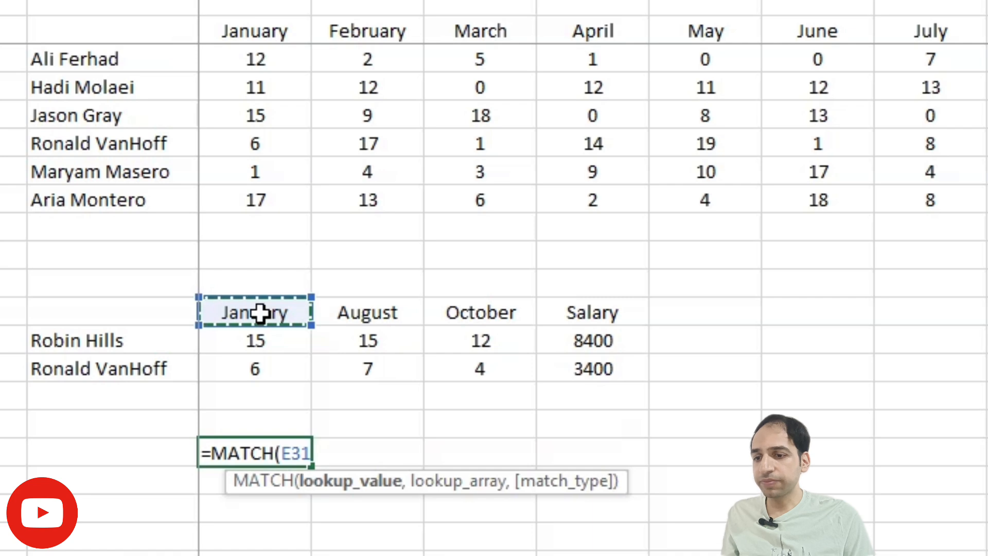
type(",")
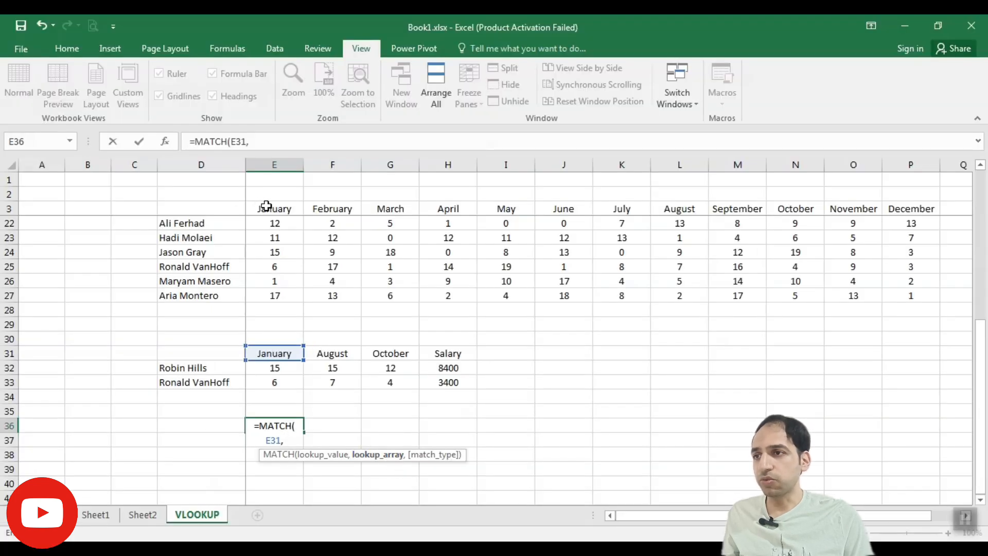
left_click_drag(266, 205, 894, 209)
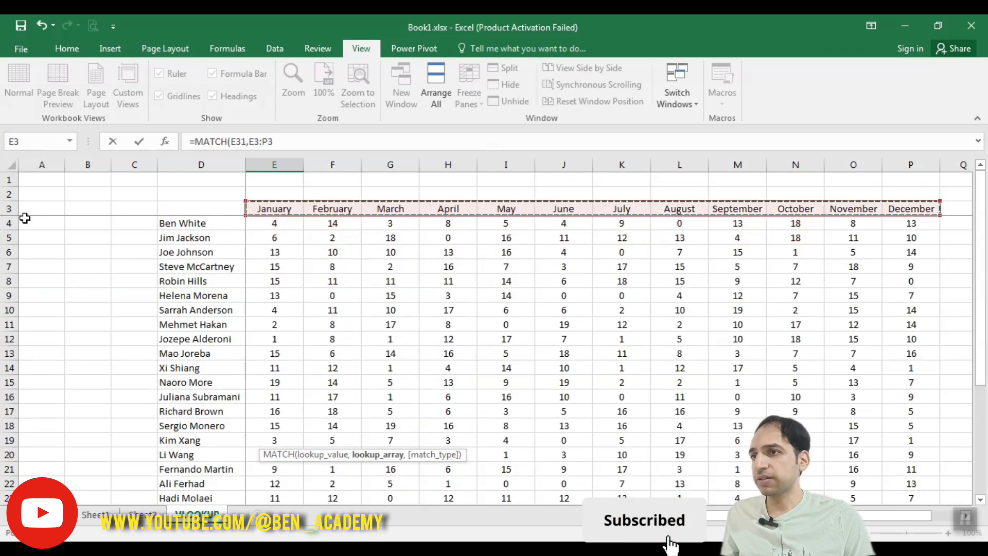
scroll(379, 281, "down", 5)
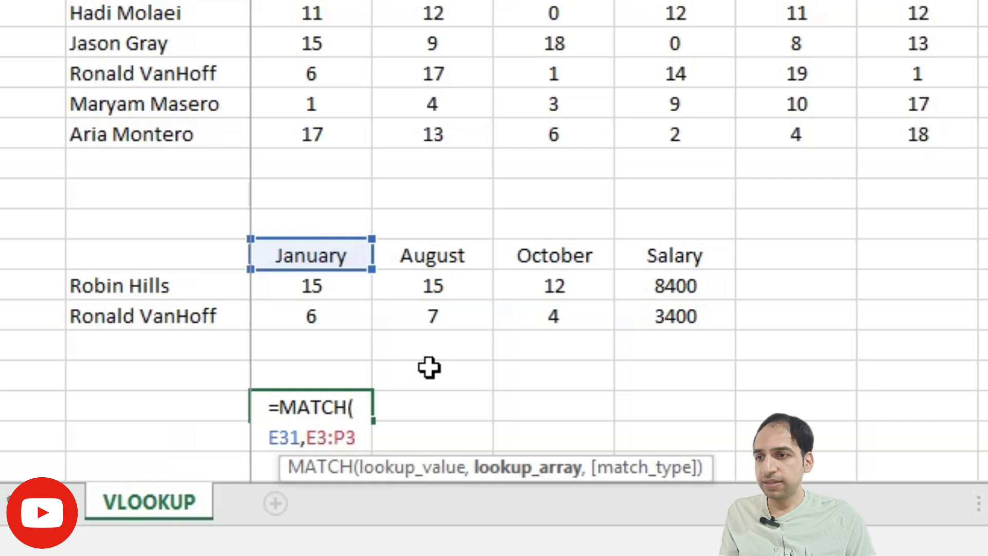
type(",")
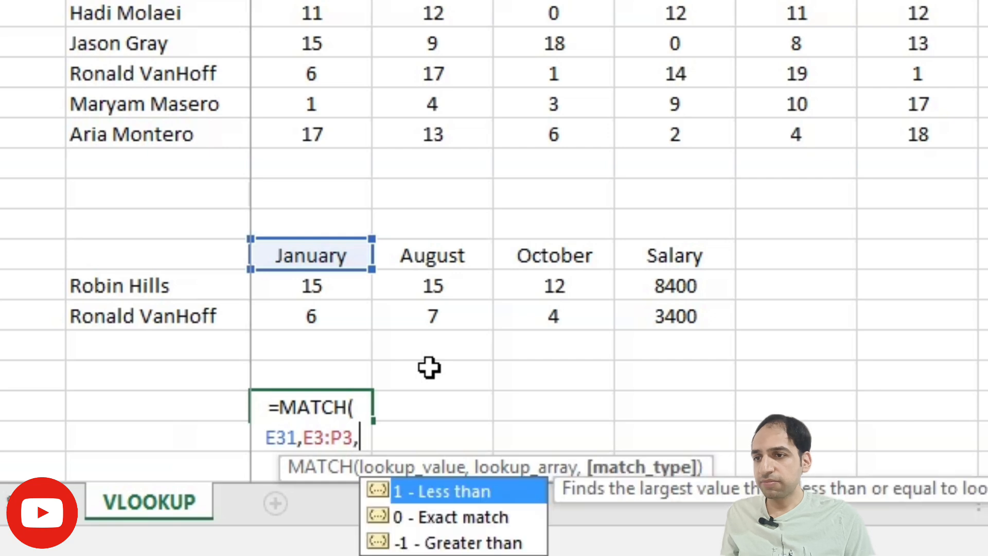
scroll(430, 366, "down", 1)
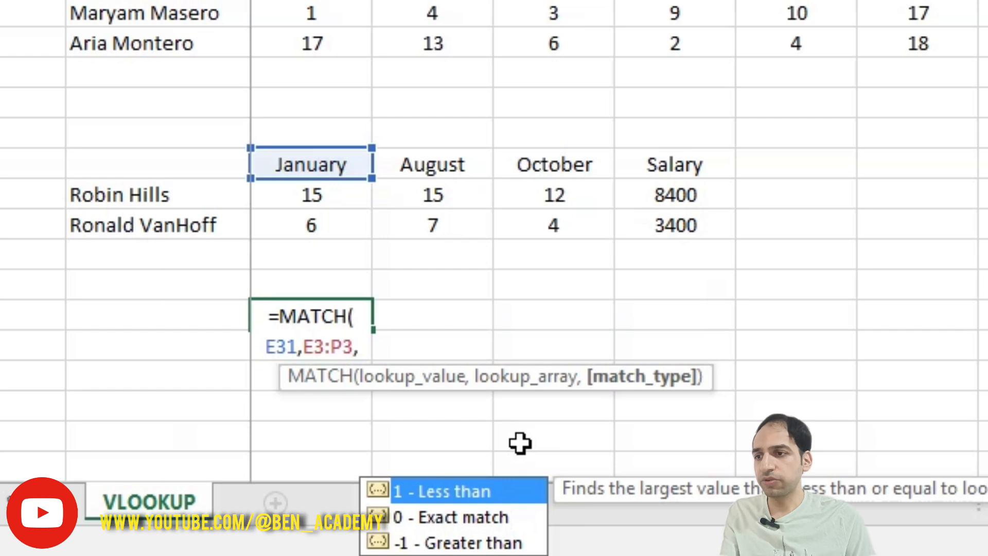
type("0)")
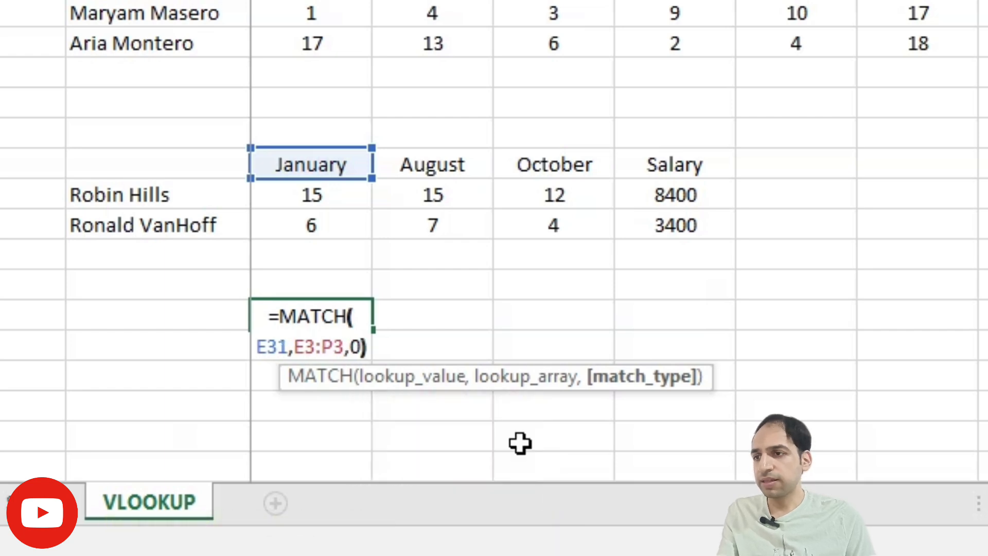
key("Return")
Compare the MATCH result in E36 with the table range used by the VLOOKUP formula in E32
left_click(304, 317)
key("Delete")
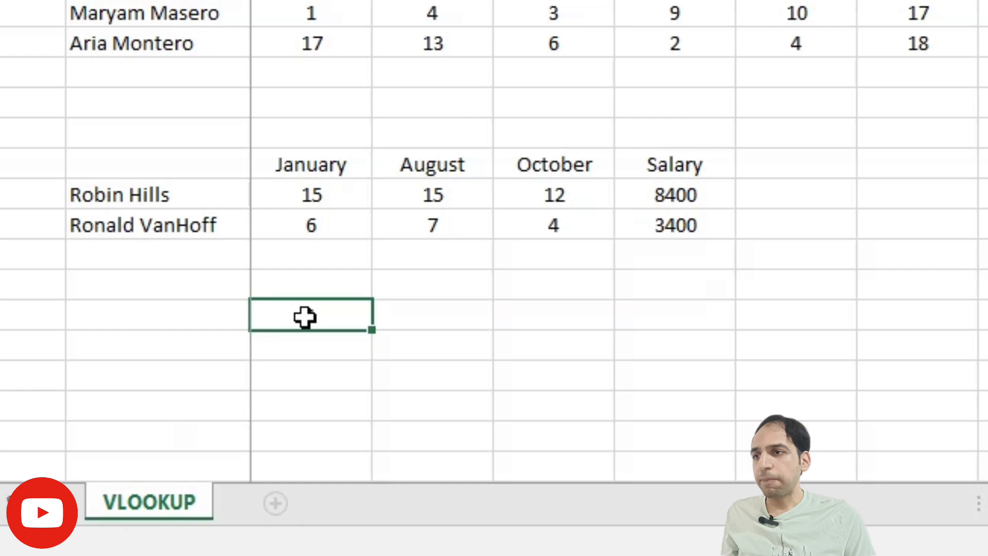
key("ctrl+z")
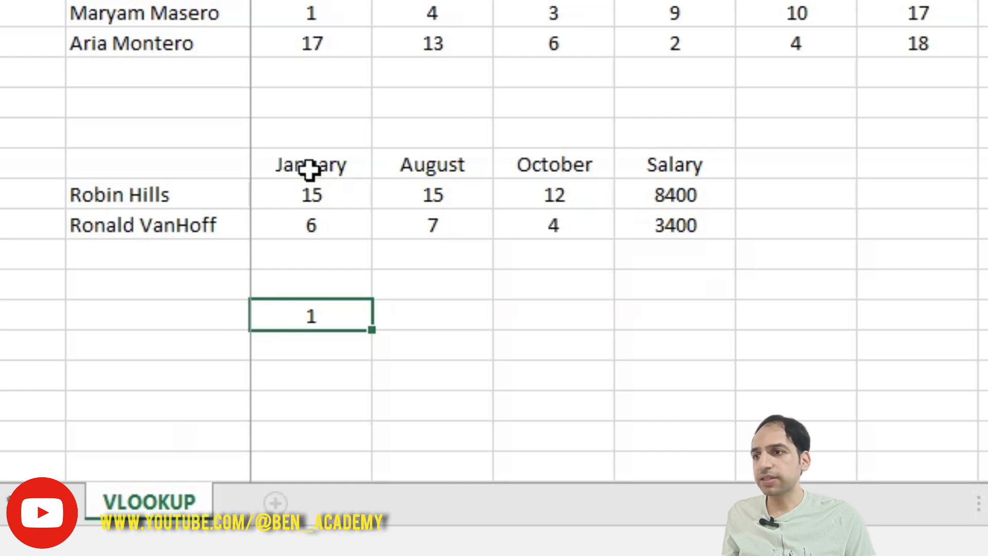
double_click(307, 195)
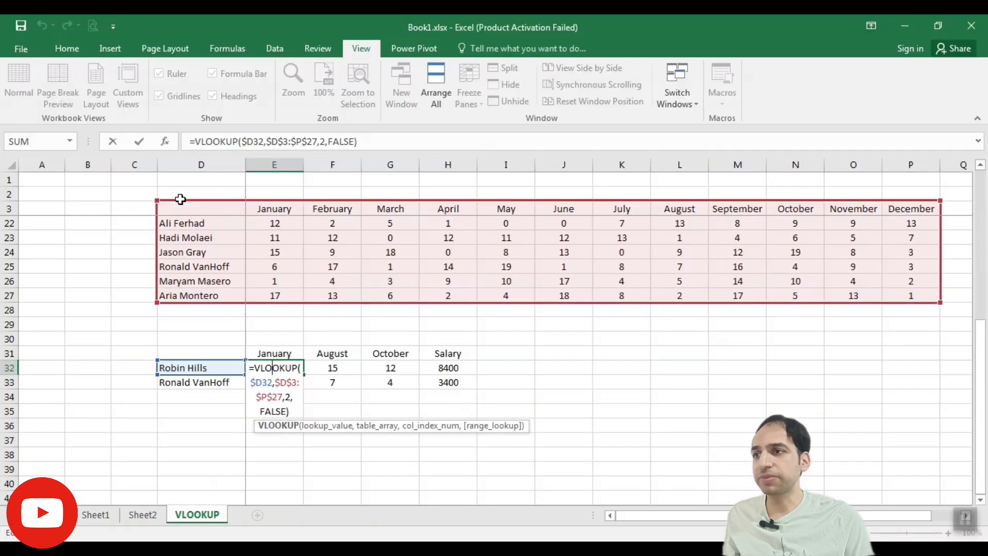
key("Return")
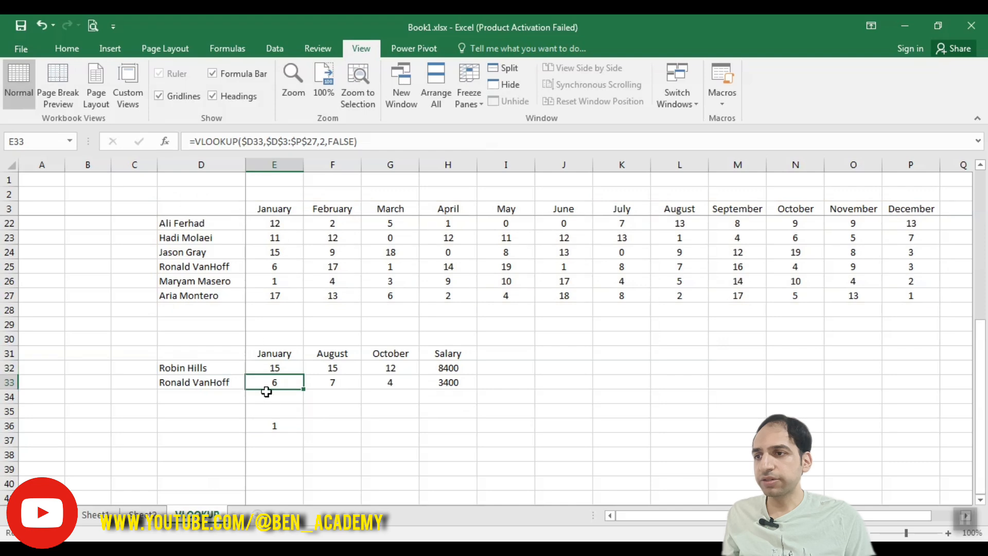
Extend the lookup array of the MATCH formula in E36 to D3:P3
double_click(278, 426)
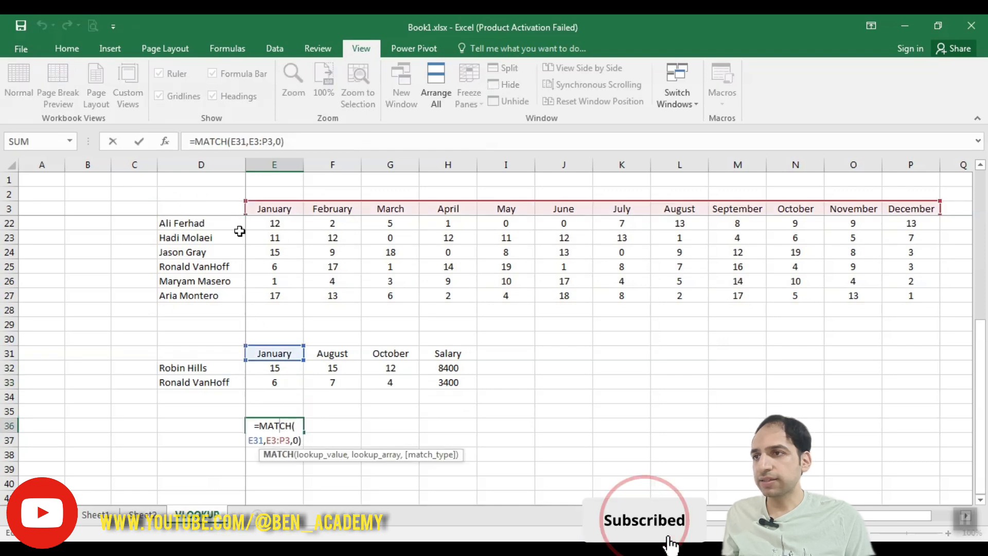
left_click_drag(245, 201, 162, 200)
key("Return")
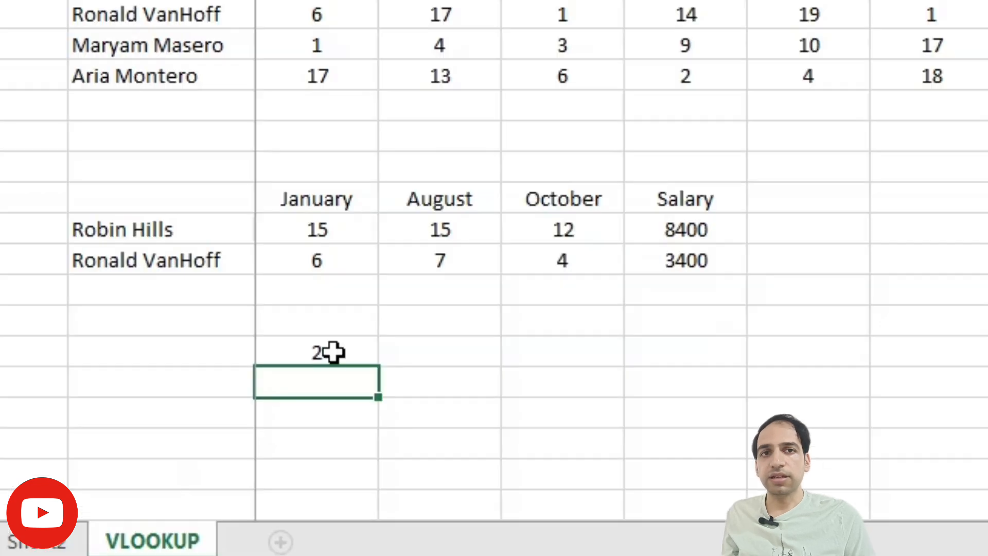
Copy the expression MATCH(E31,D3:P3,0) from the formula in E36, without the equals sign
left_click(283, 424)
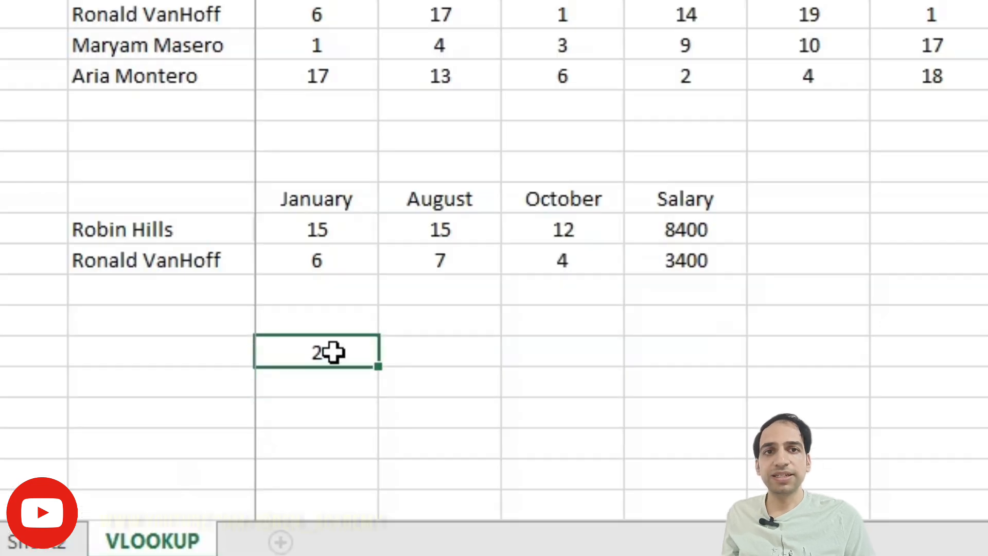
key("Delete")
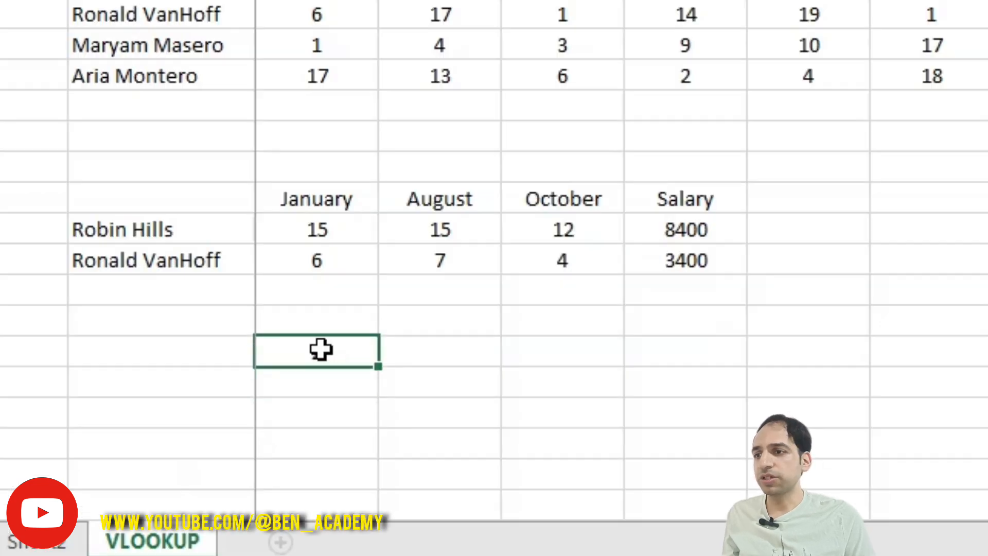
key("ctrl+z")
double_click(321, 351)
left_click_drag(291, 353, 389, 394)
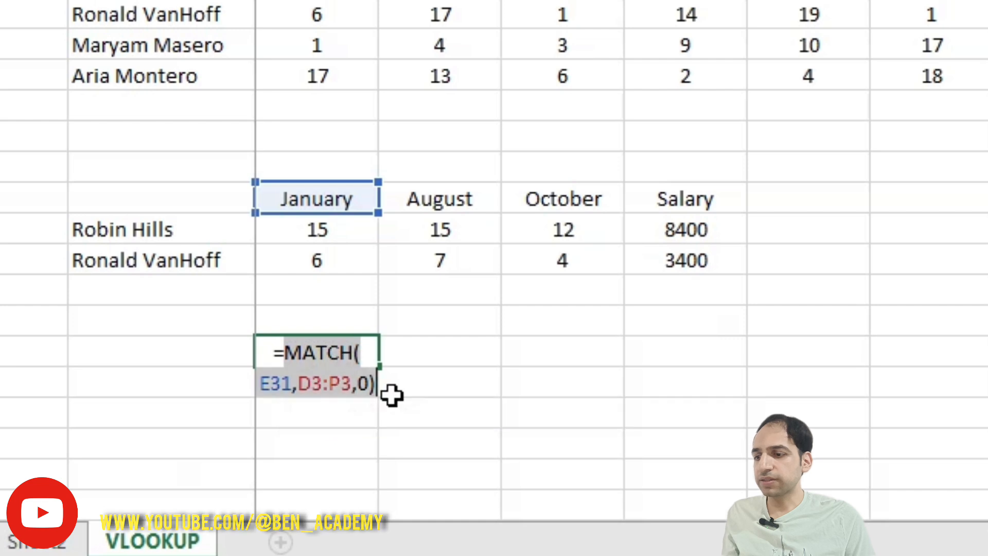
key("Return")
key("Up")
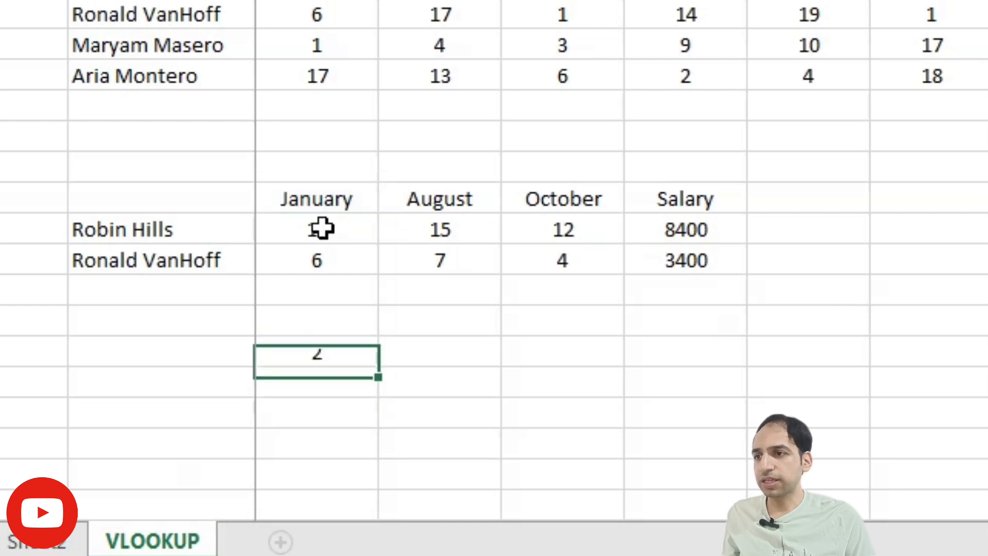
Replace the column index 2 in the E32 VLOOKUP formula with the copied MATCH expression
double_click(327, 230)
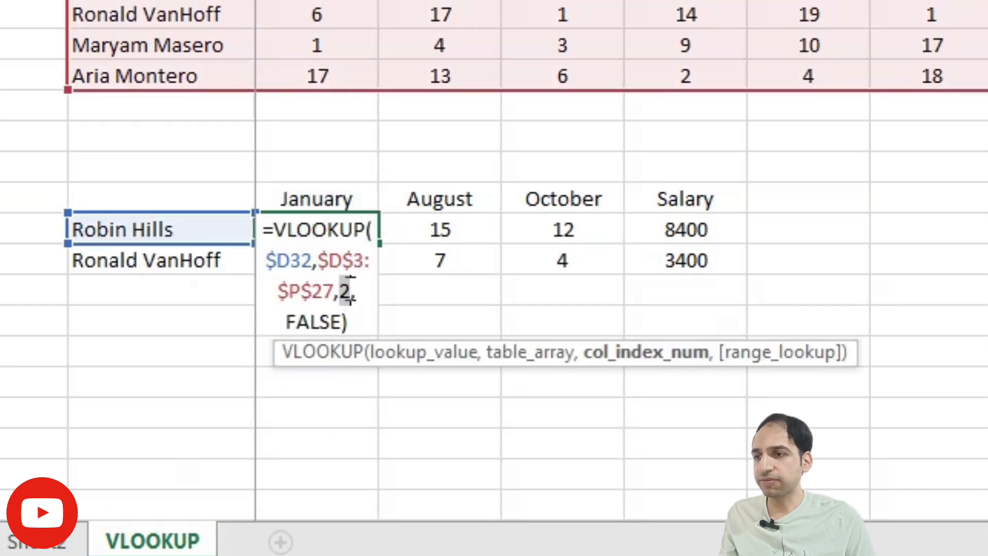
type("MATCH(E31,$D$2:$P$2,0)")
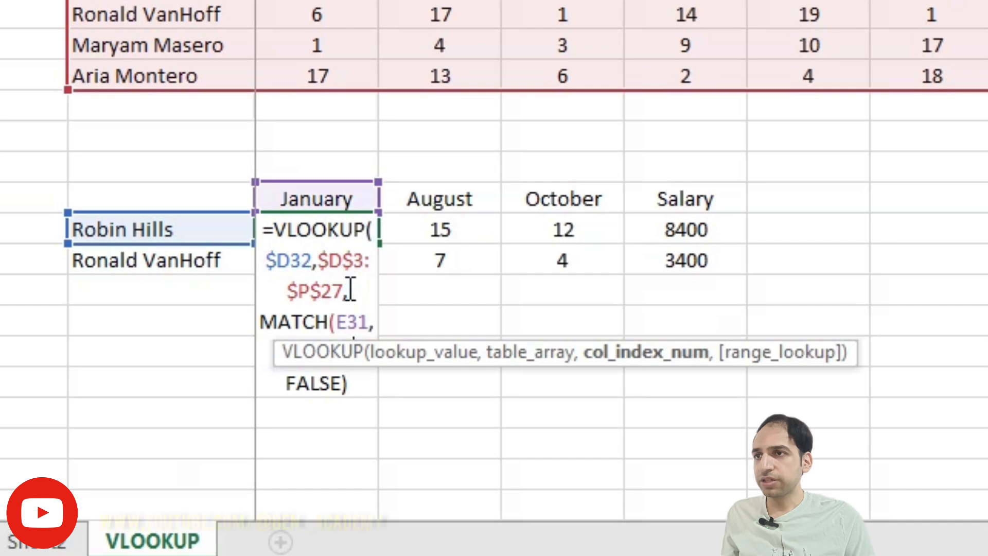
key("Return")
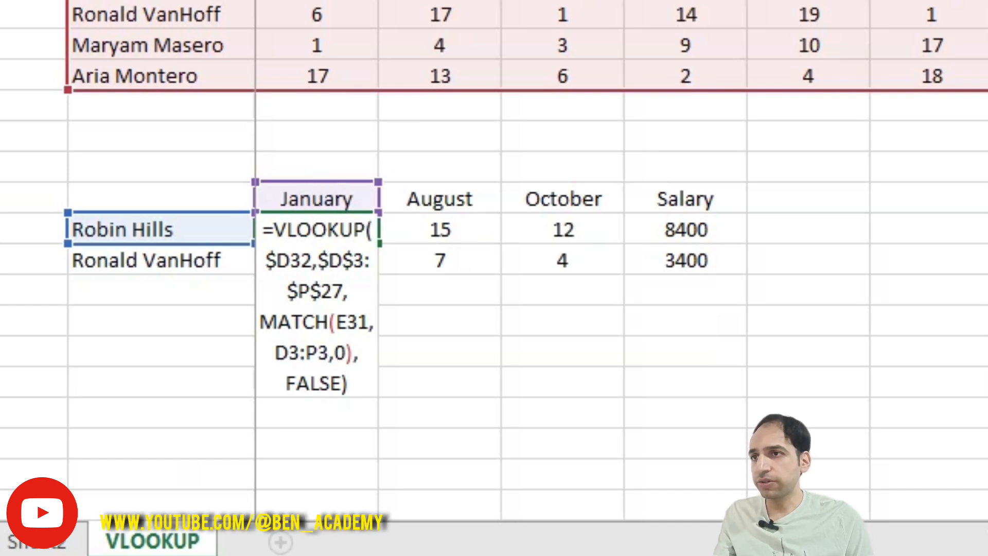
Lock the MATCH references in the E32 formula, using E$31 for the lookup value and an absolute D3:P3 array
key("F4")
key("F4")
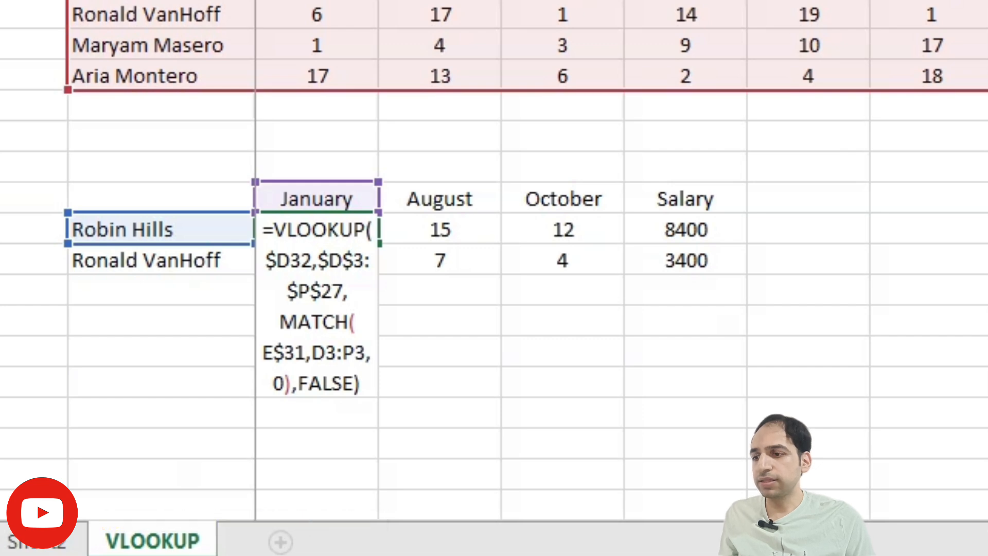
key("F4")
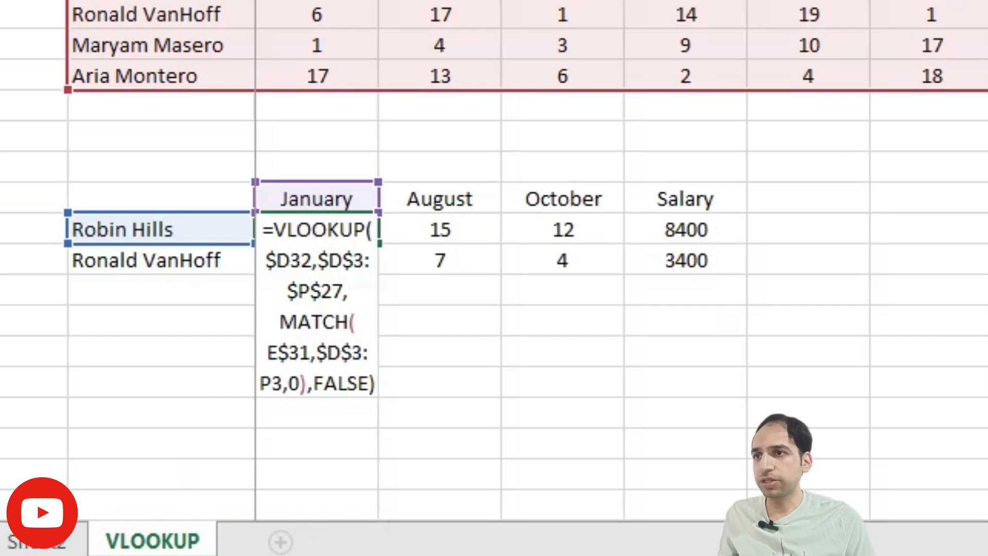
key("F4")
key("Return")
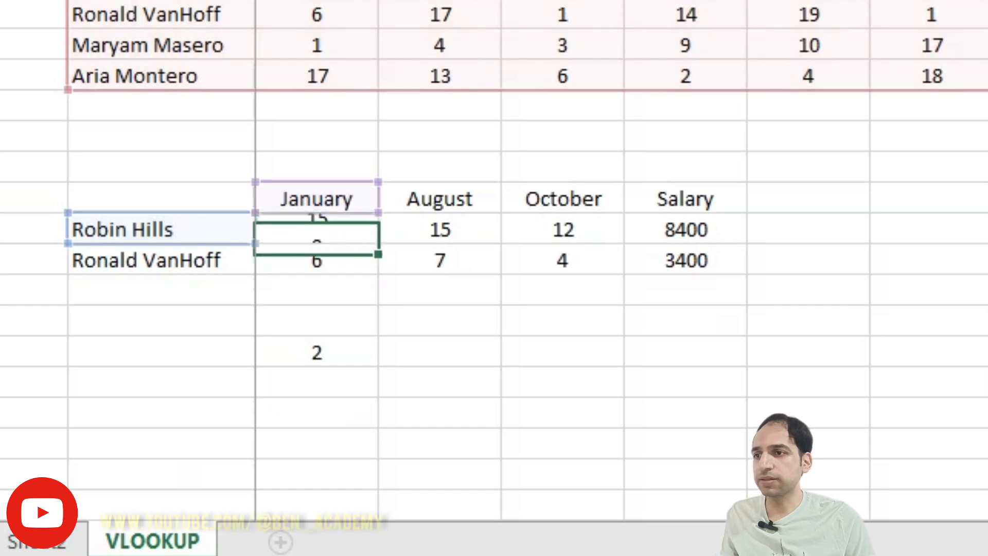
Fill the E32 formula across E32:G33 and clear the helper MATCH formula in E36
left_click(341, 231)
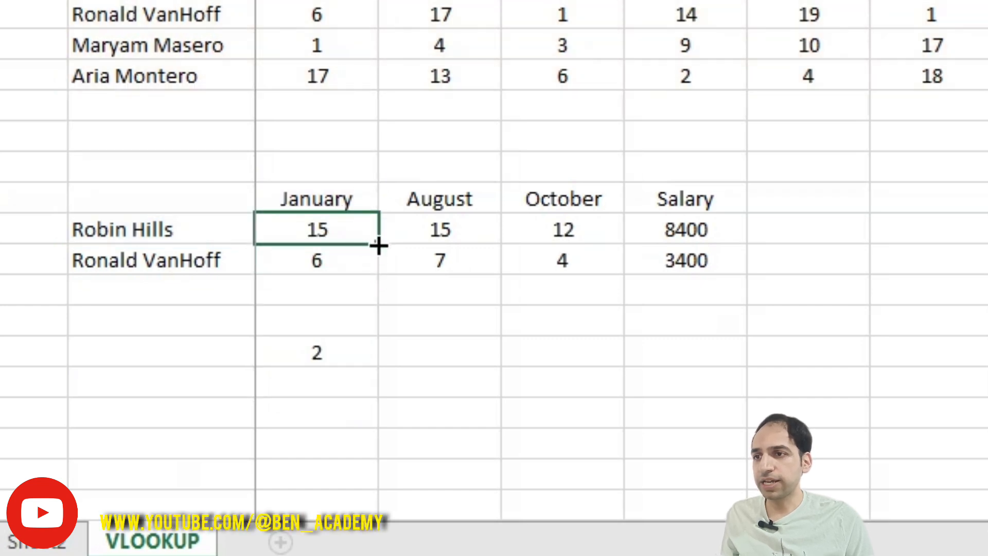
left_click_drag(378, 244, 626, 277)
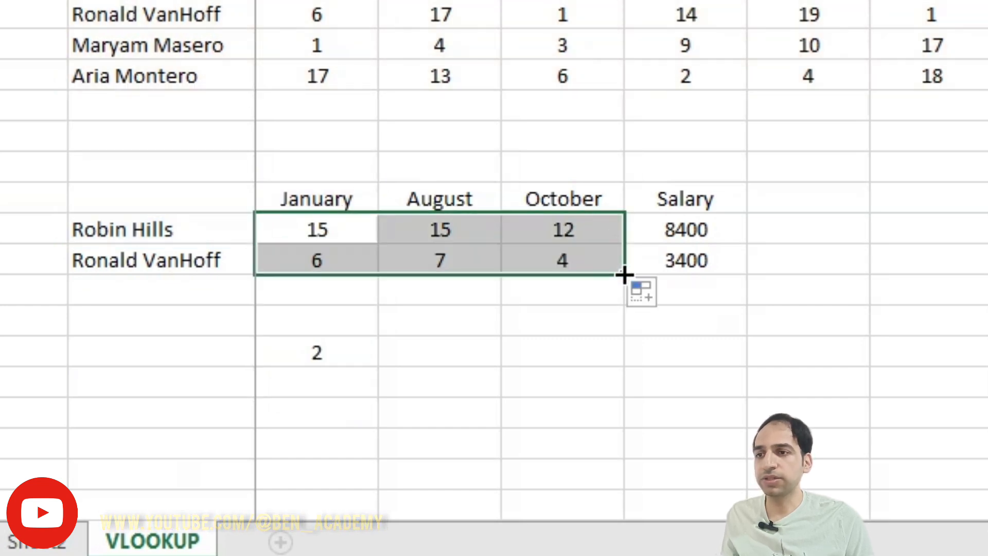
left_click(322, 350)
key("Delete")
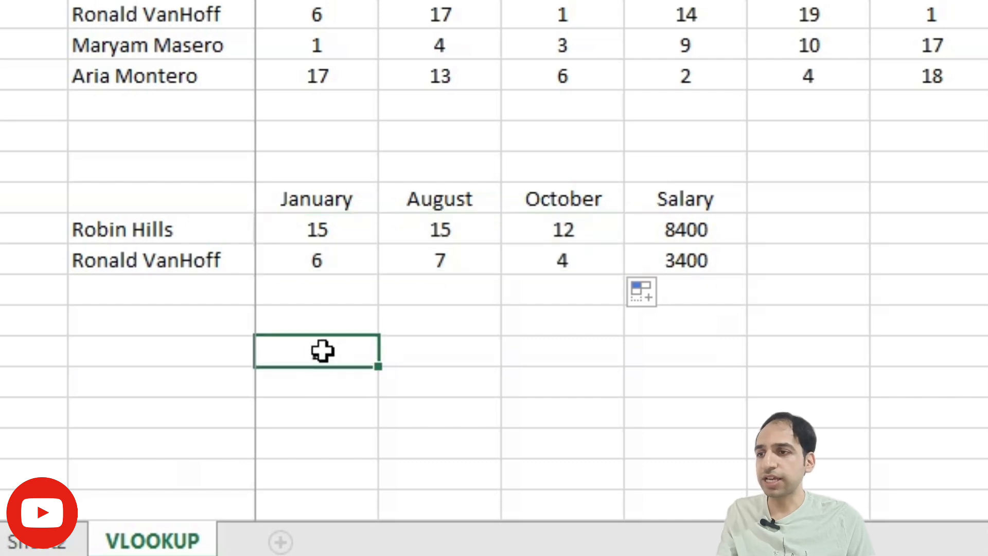
left_click(445, 262)
key("Delete")
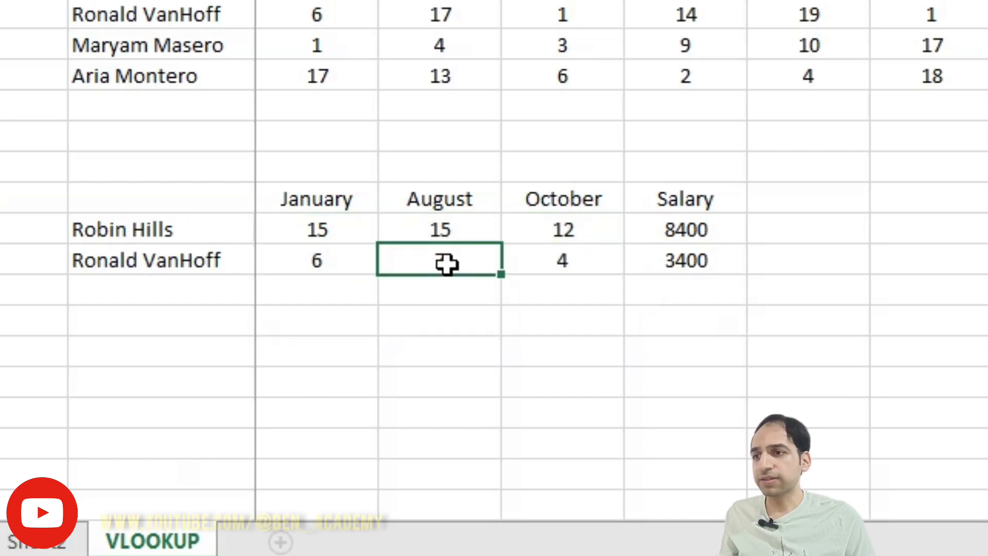
key("ctrl+z")
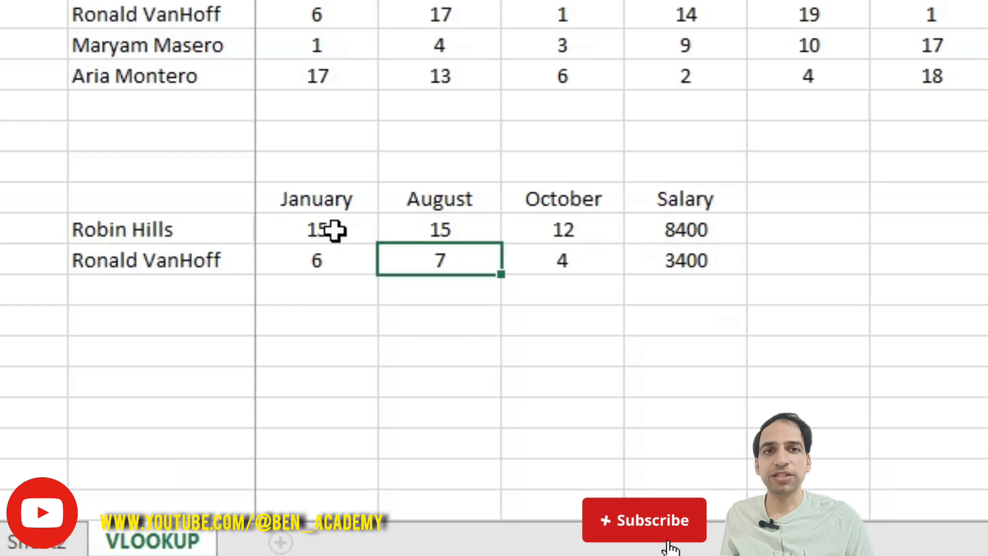